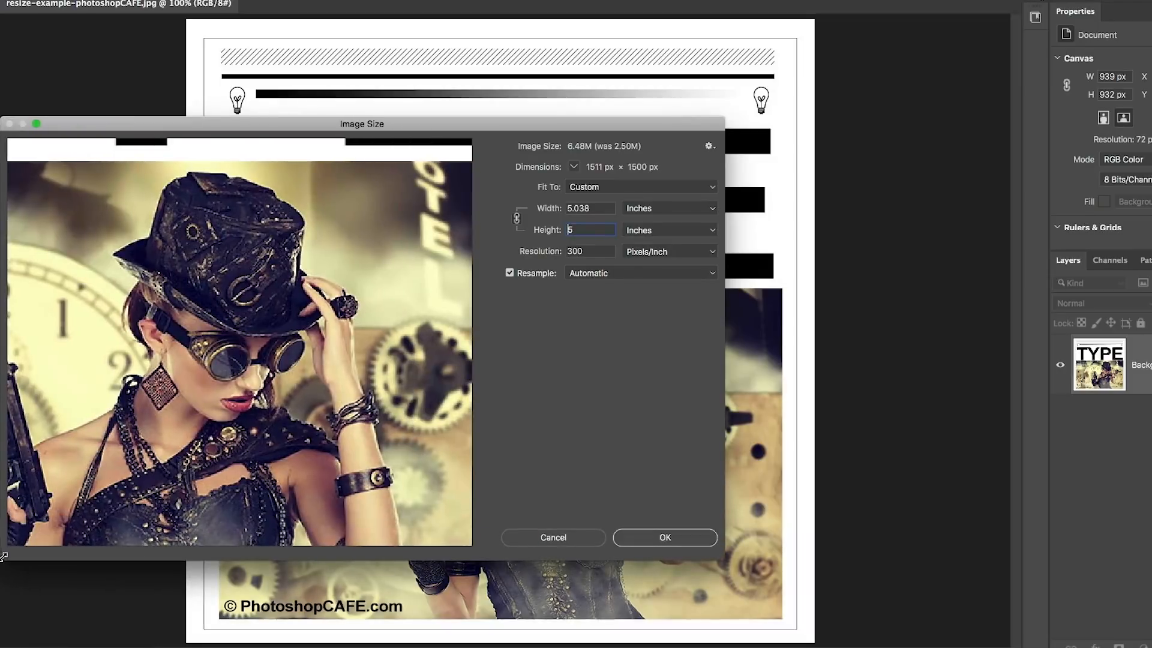
Step: Enlarge the Image Size dialog and examine the lettering, line patterns and photo in its preview
drag(199, 128, 228, 26)
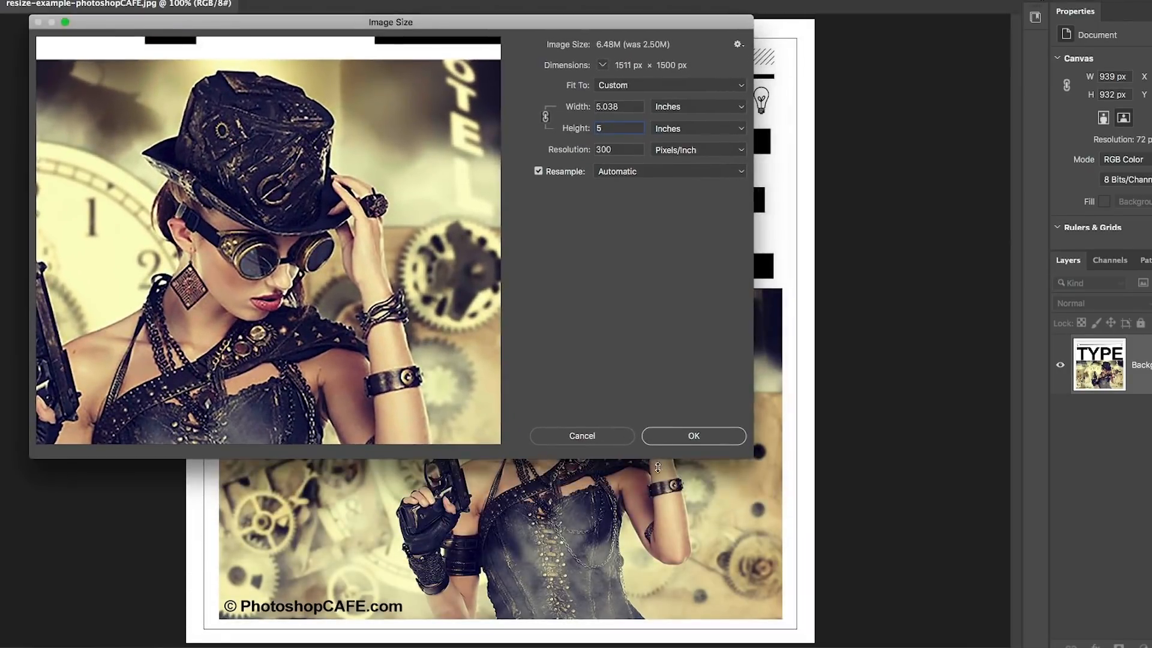
drag(756, 458, 988, 623)
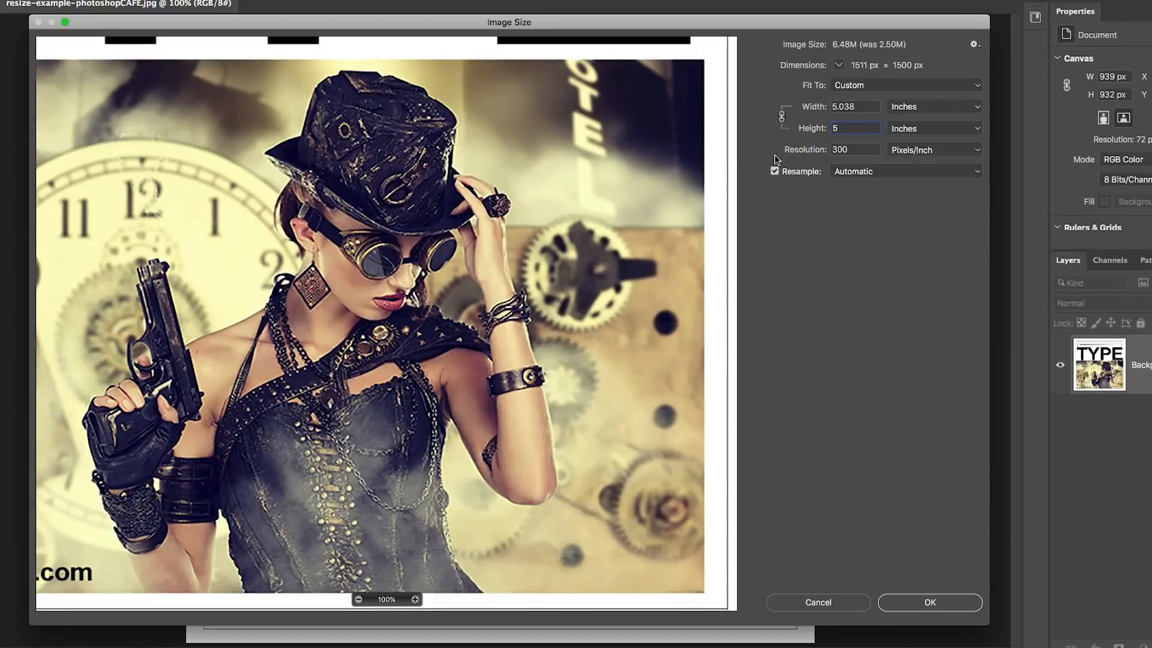
drag(463, 85, 607, 298)
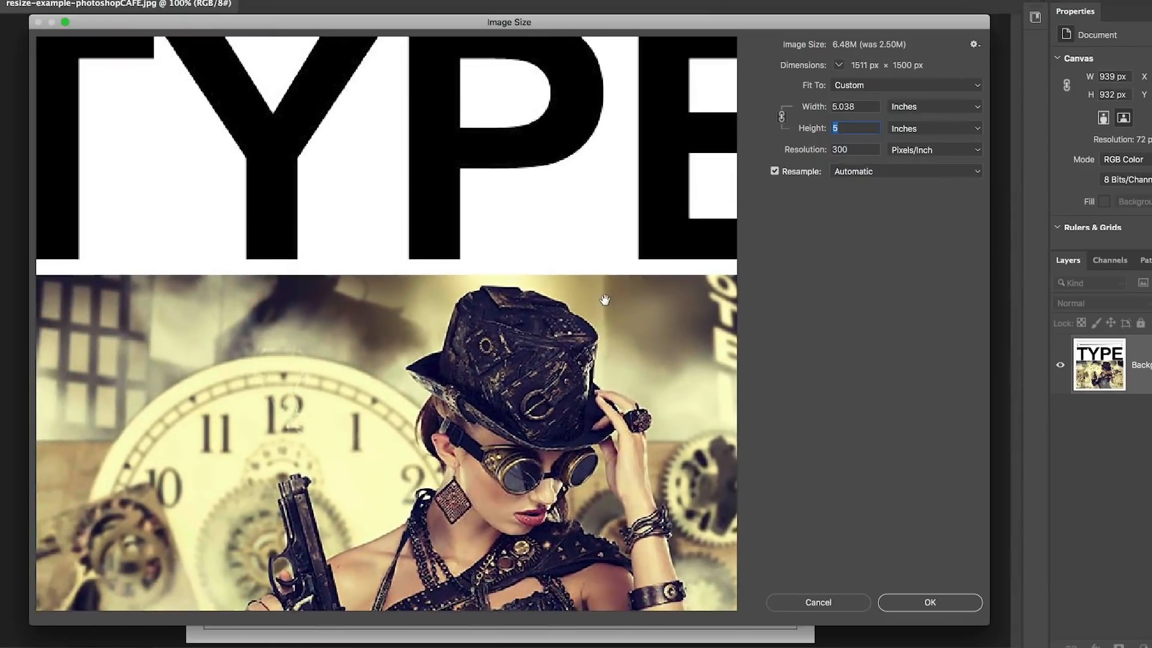
mouse_move(289, 144)
mouse_down()
mouse_move(369, 284)
mouse_move(434, 292)
mouse_move(420, 297)
mouse_up()
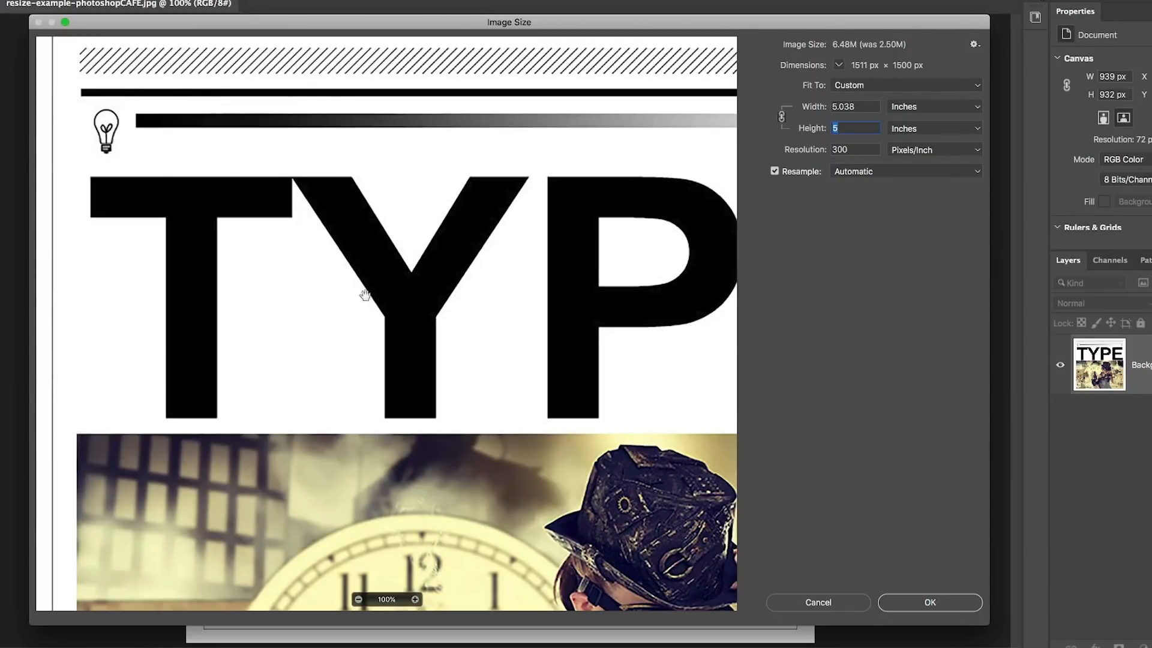
drag(612, 185, 556, 159)
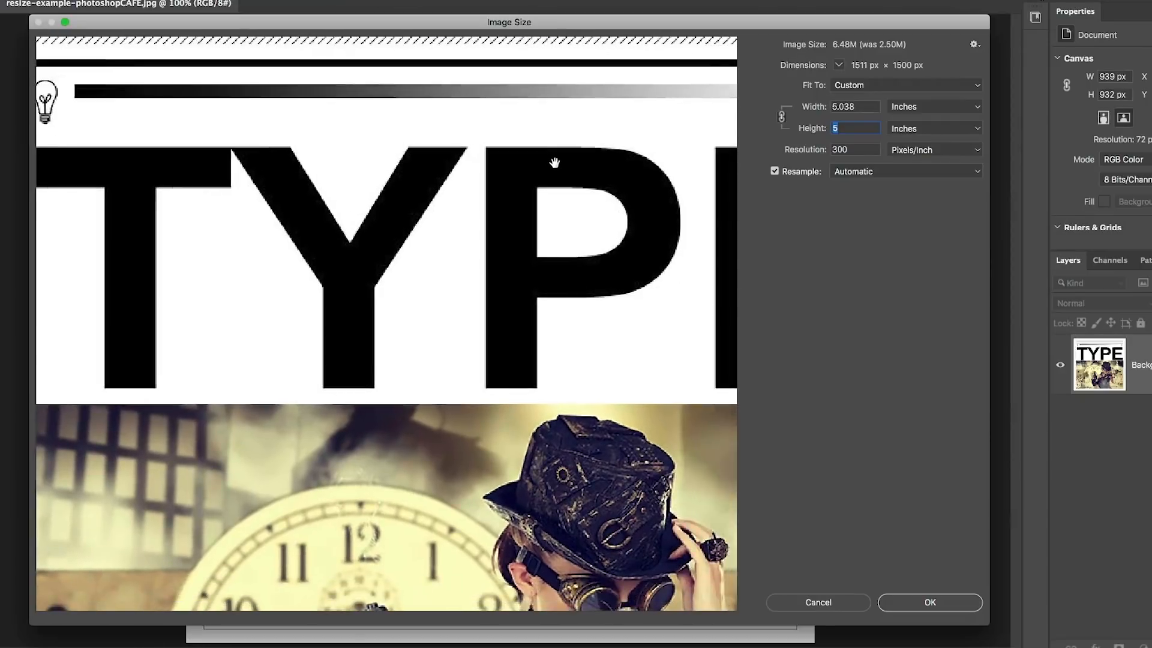
drag(589, 286, 565, 324)
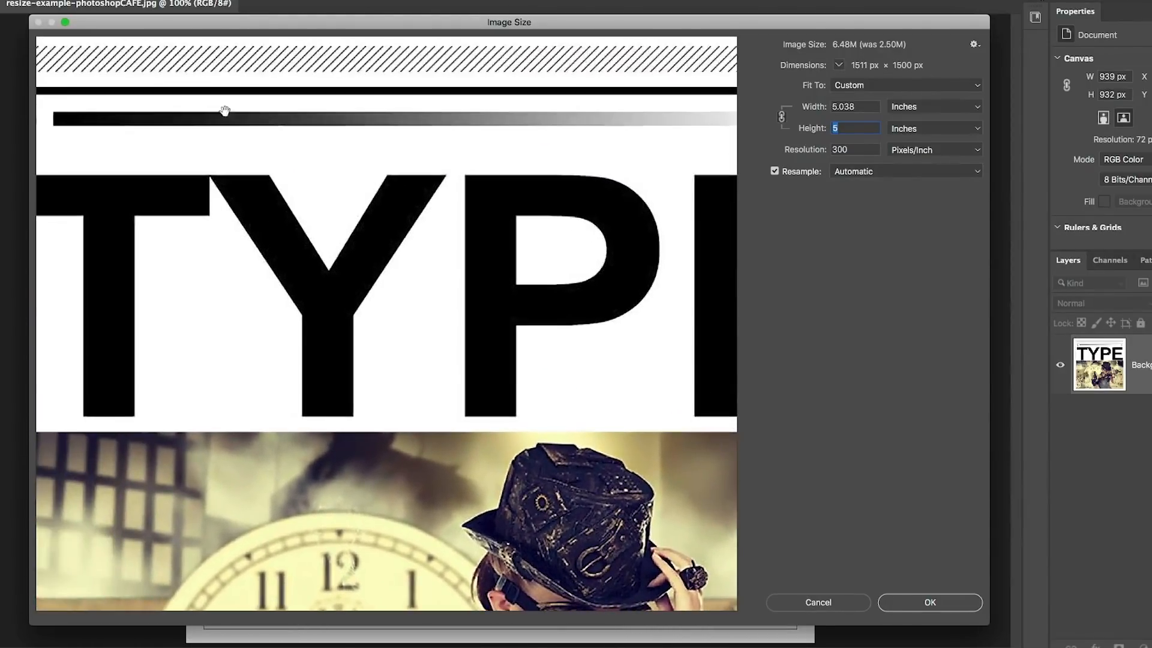
drag(578, 257, 589, 113)
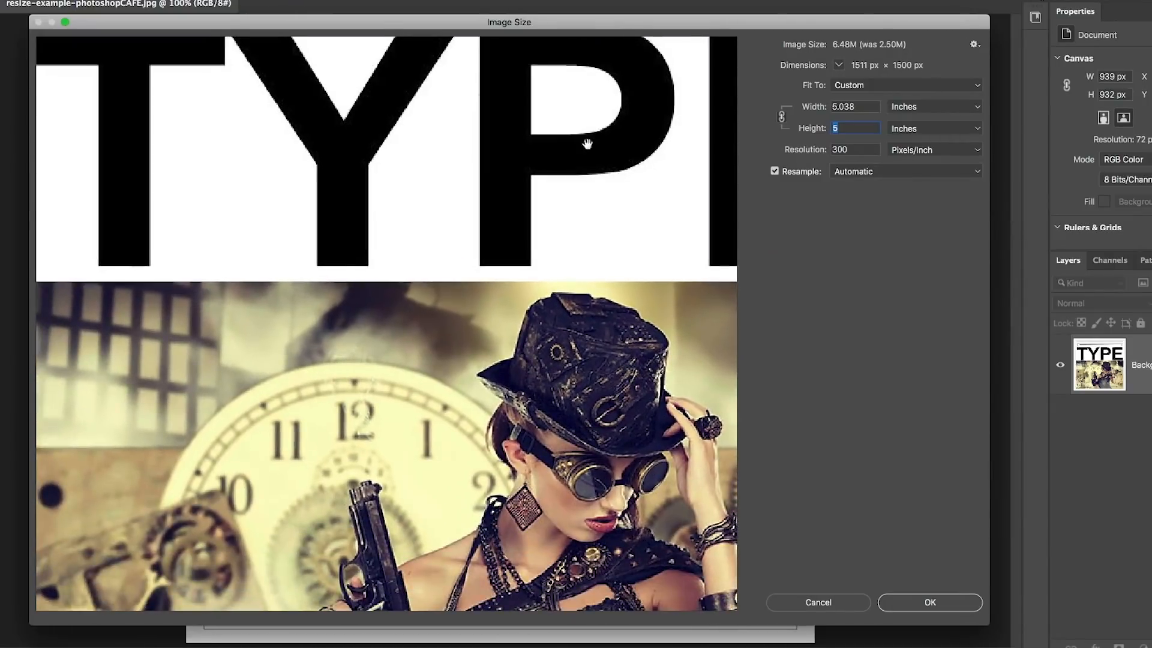
drag(638, 397, 622, 387)
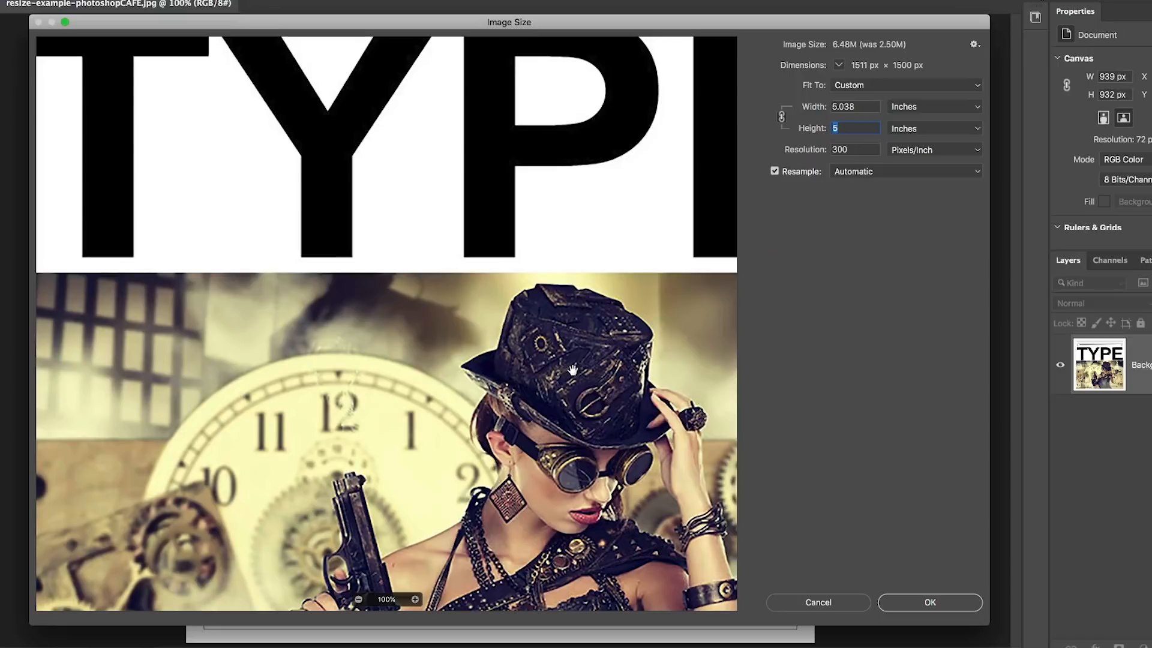
Step: Set the resampling method to Nearest Neighbor (hard edges) and inspect the line pattern and lettering in the preview
click(876, 171)
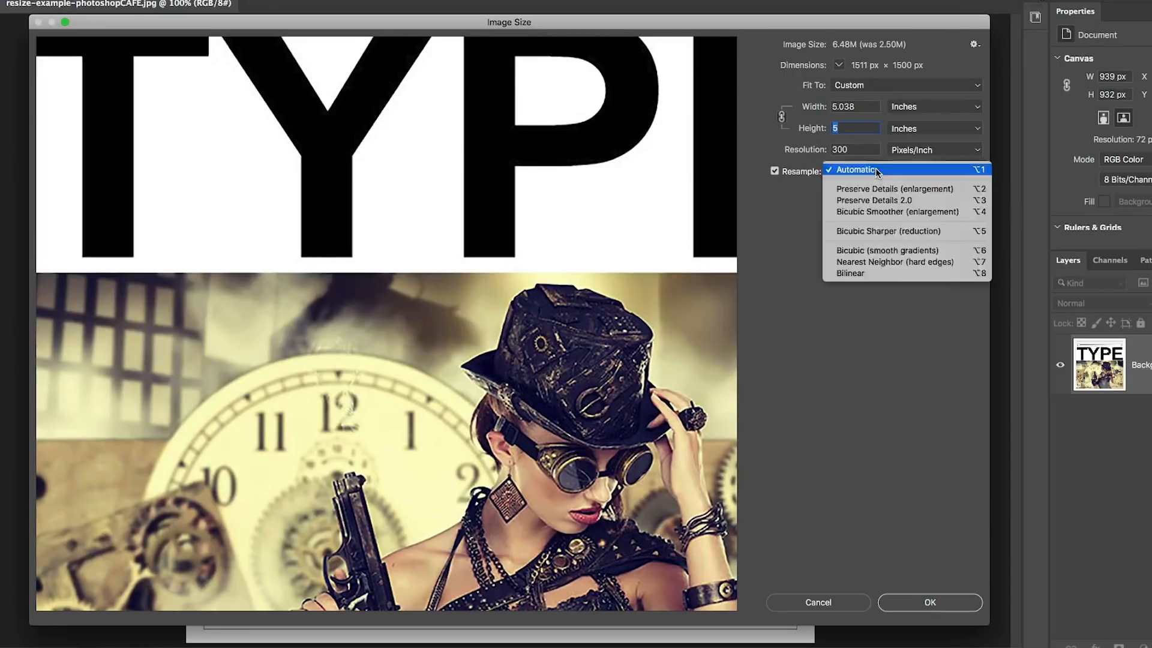
click(872, 263)
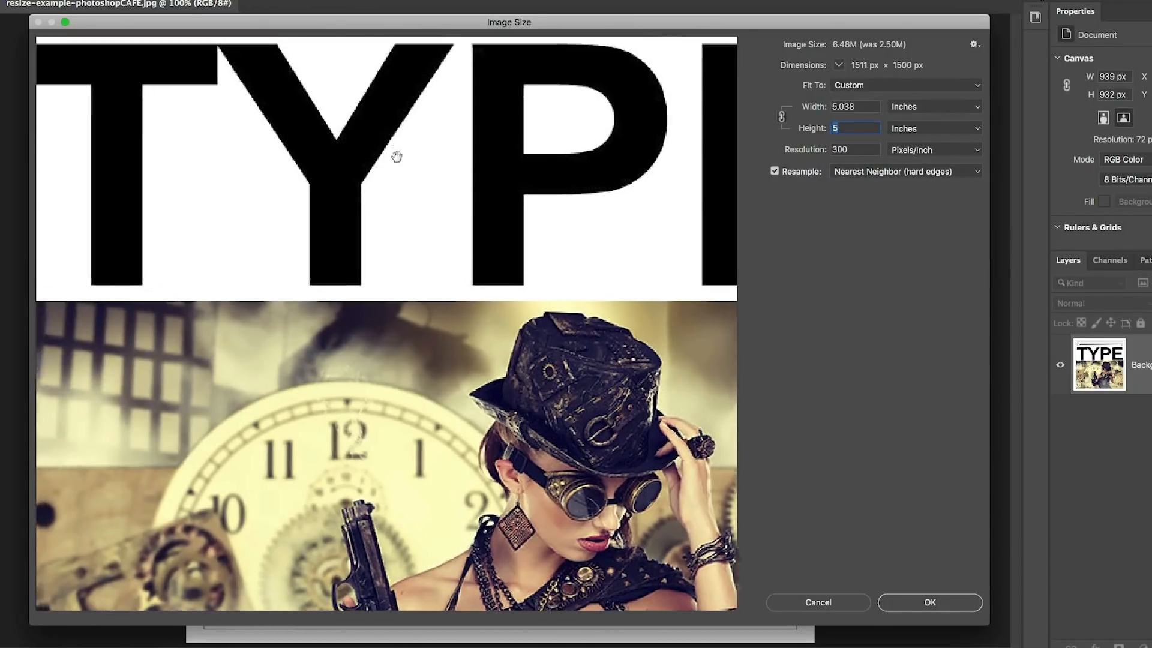
drag(396, 154, 476, 240)
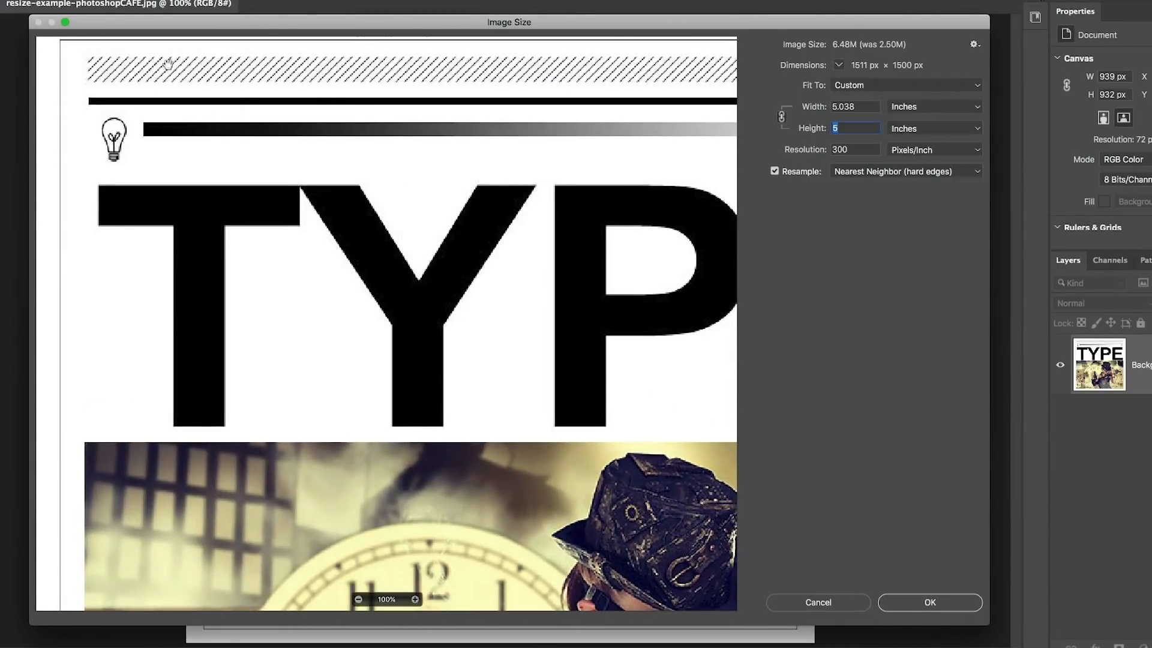
drag(463, 77, 438, 77)
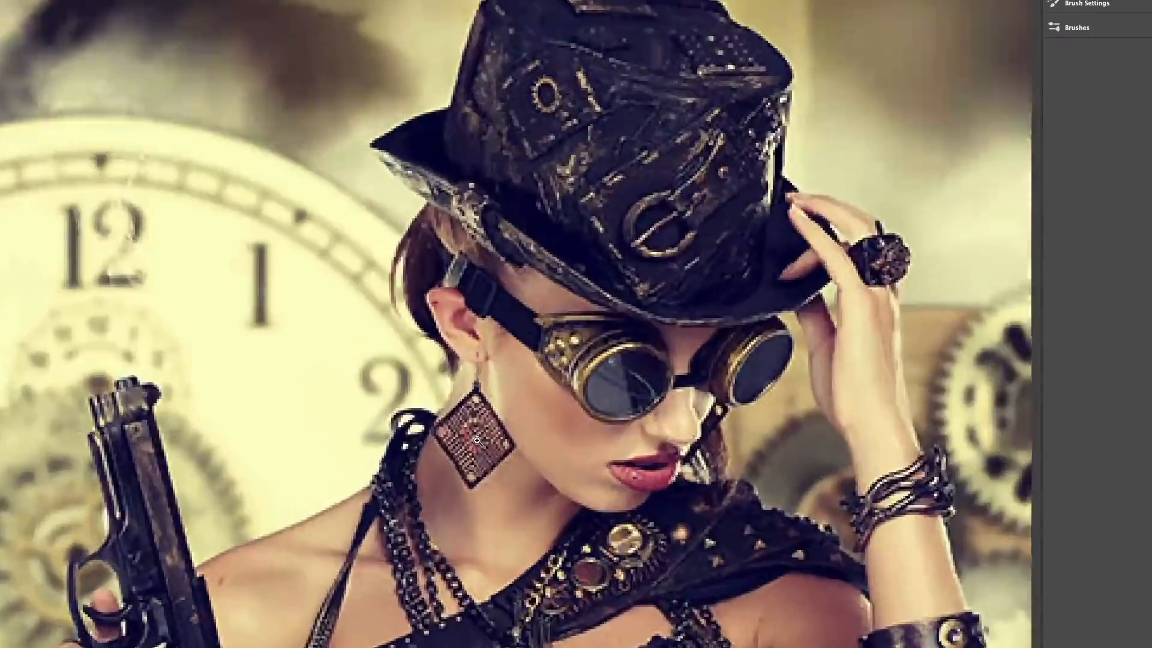
scroll(477, 441, up, 10)
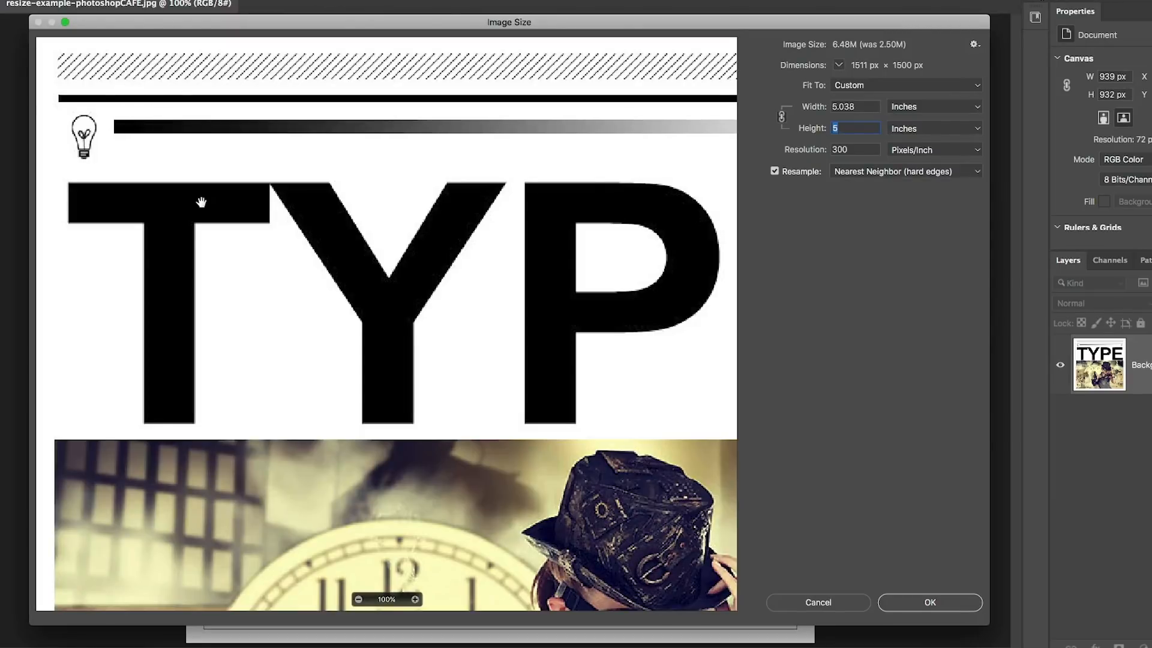
Step: Change the resampling method to Bilinear and inspect the woman's photo in the preview
click(914, 173)
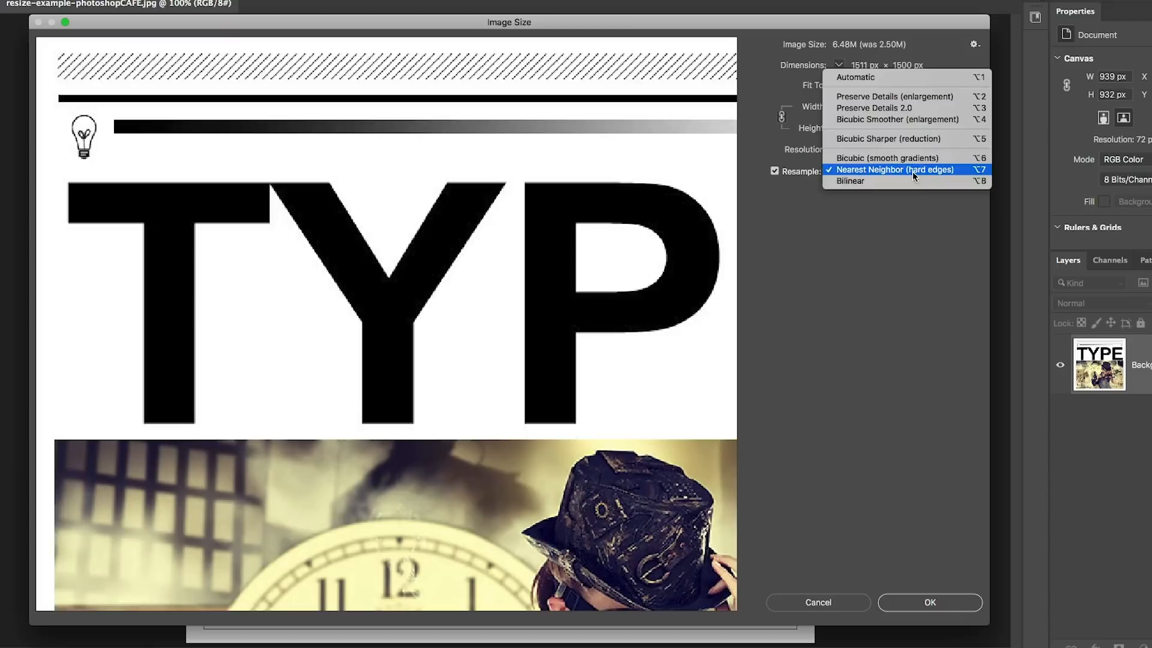
click(914, 181)
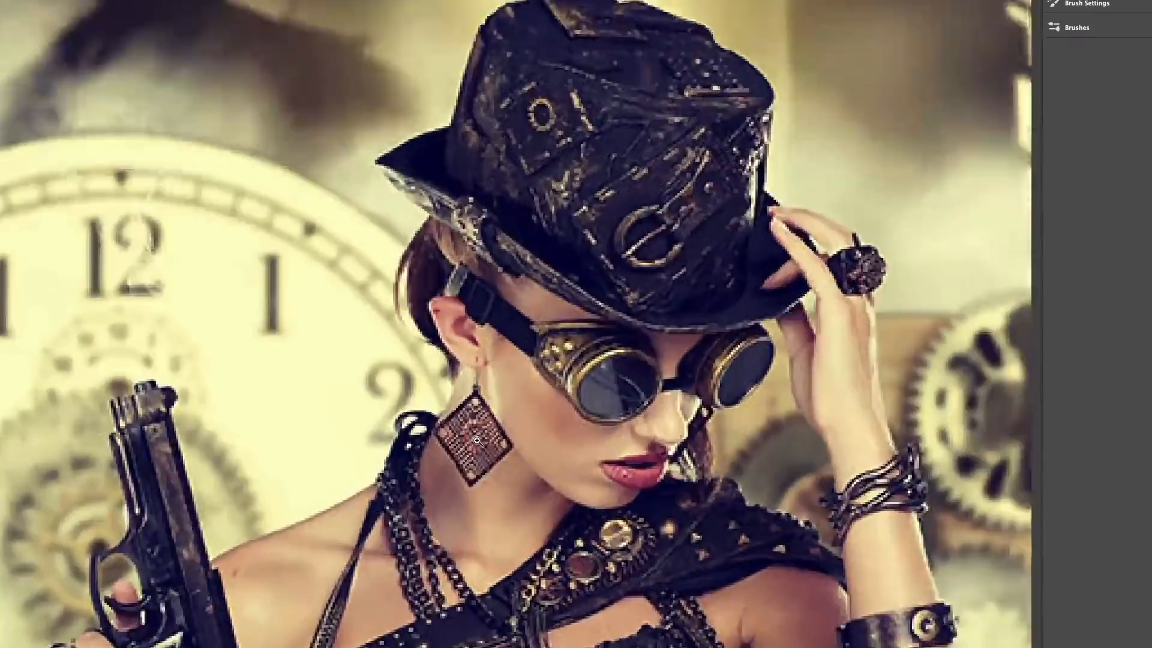
click(480, 441)
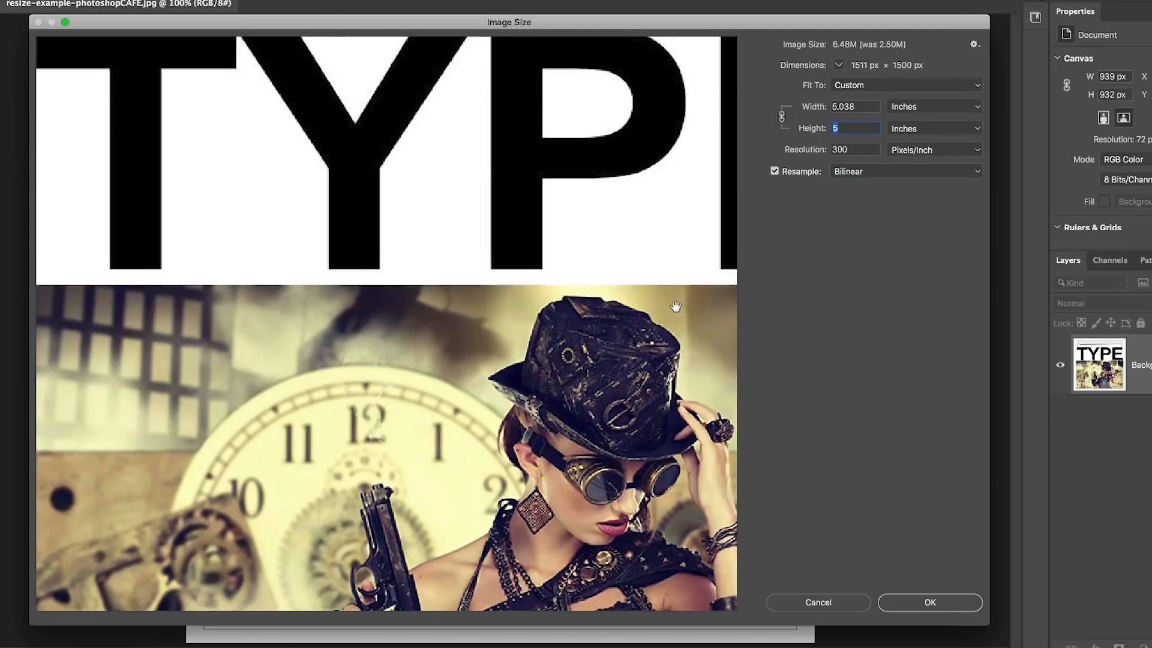
drag(674, 307, 495, 102)
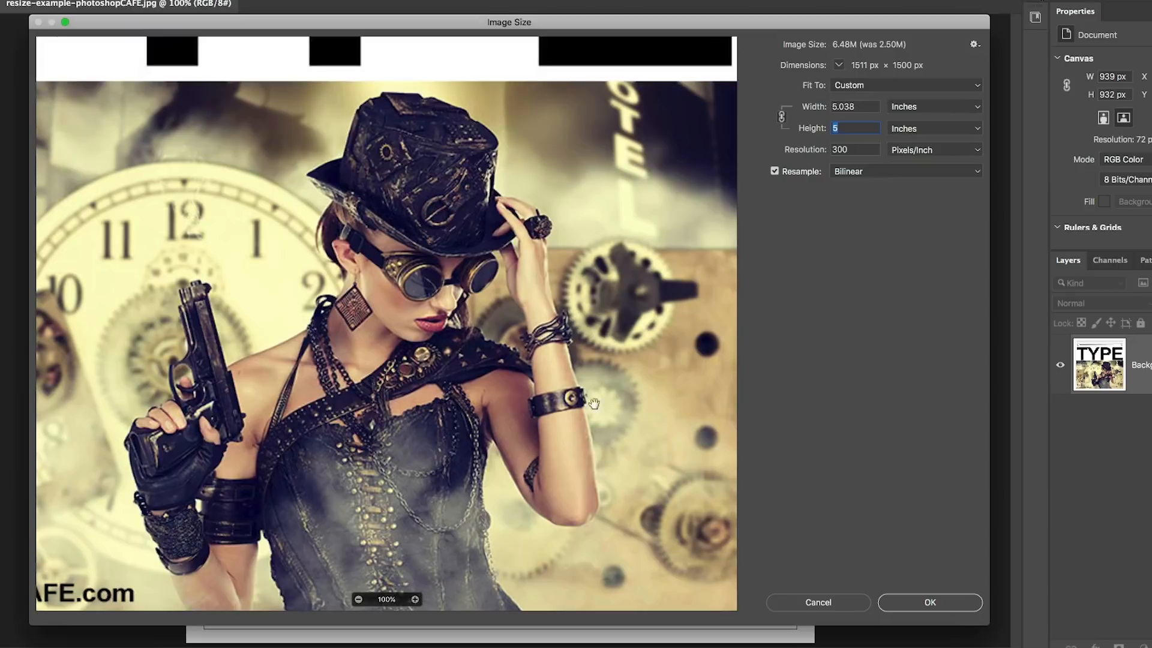
drag(432, 337, 437, 343)
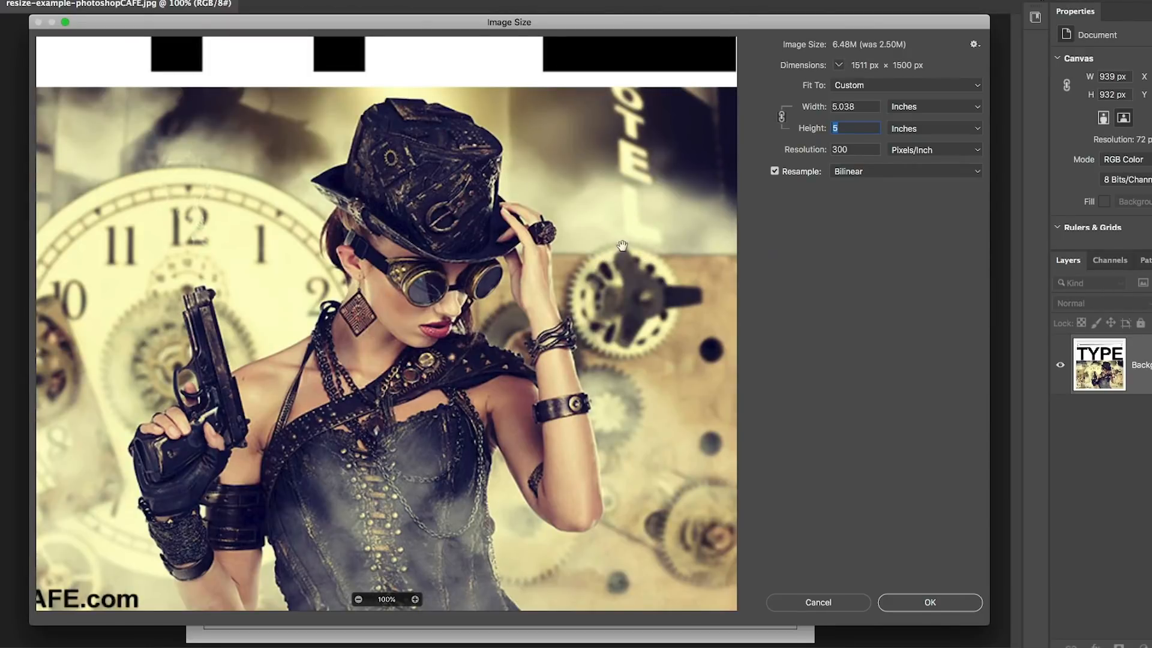
Step: Preview the image with Bicubic (smooth gradients) resampling, including the lettering and gradient bar, and switch back to Bilinear for comparison
click(869, 171)
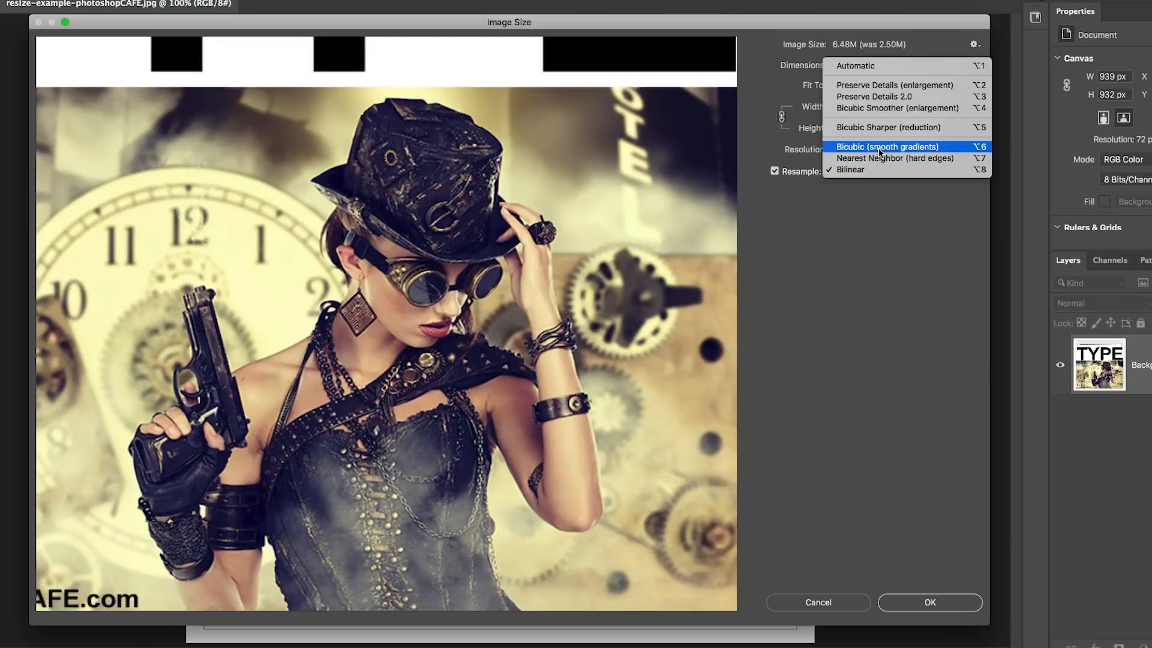
click(881, 148)
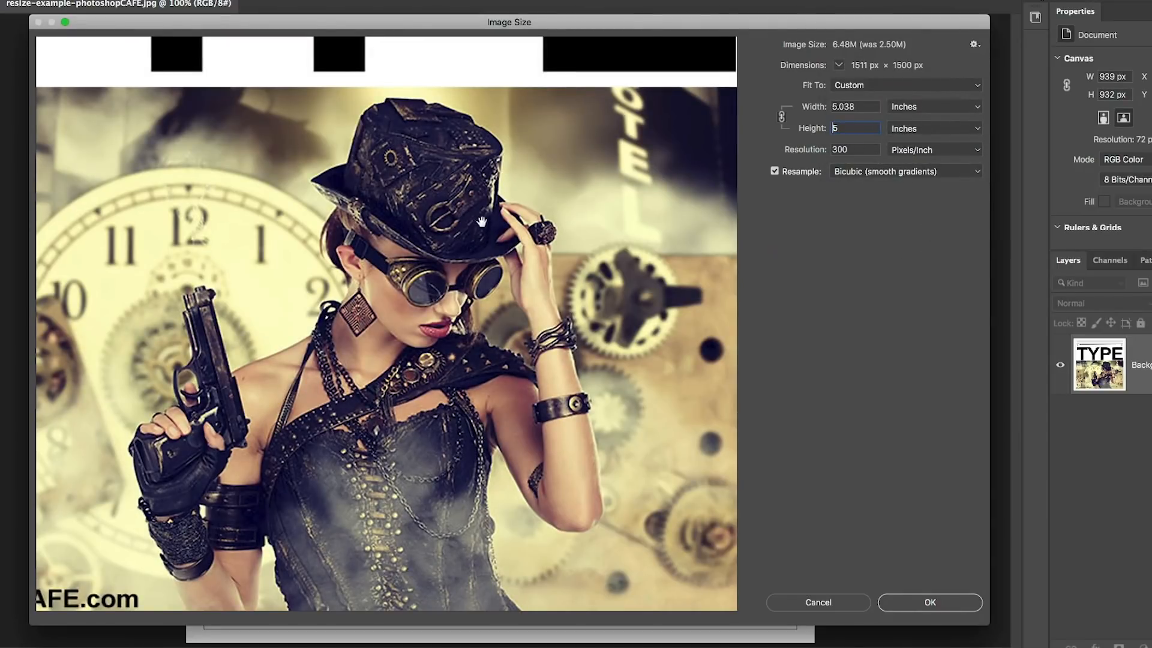
drag(399, 145, 454, 384)
drag(423, 108, 420, 245)
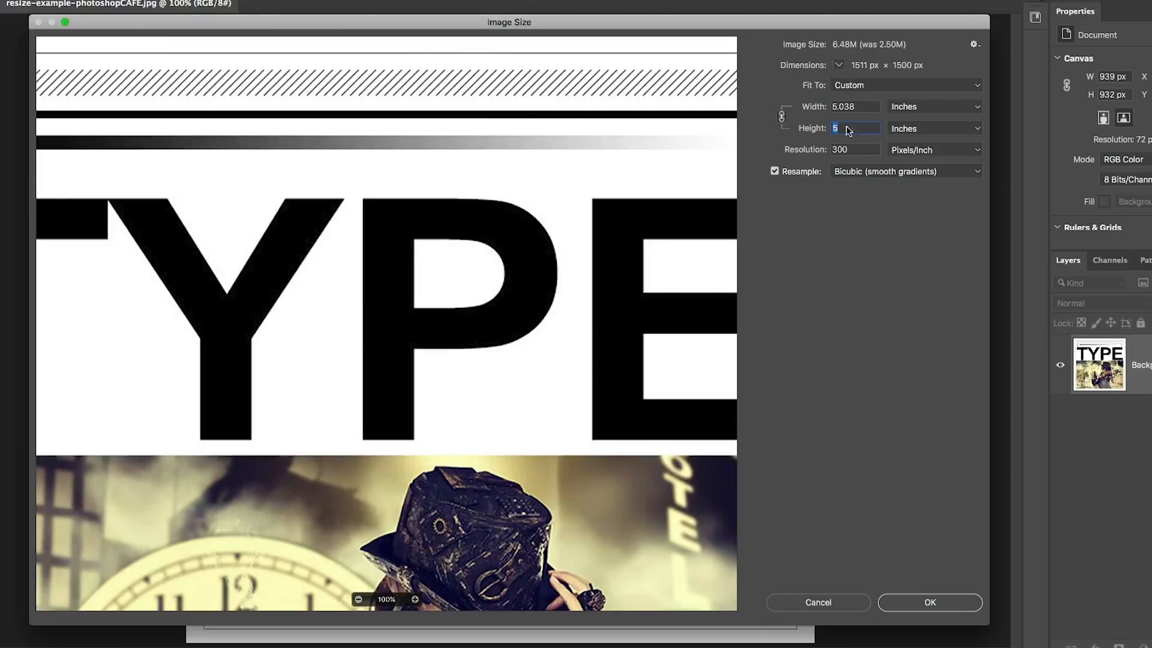
click(867, 172)
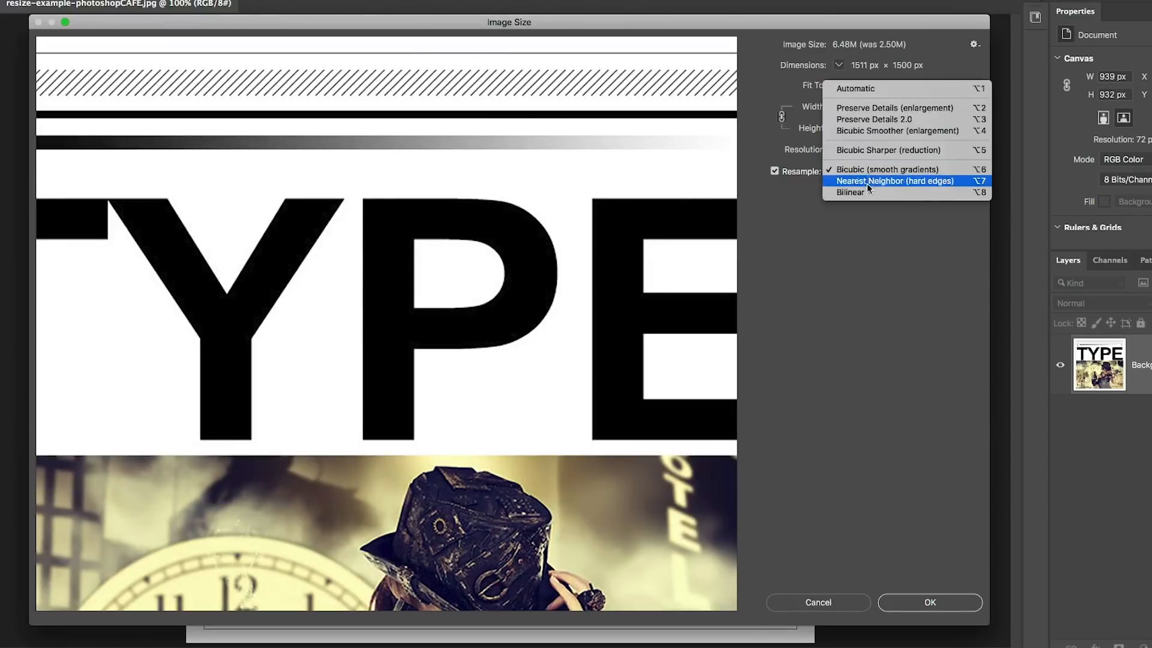
click(867, 192)
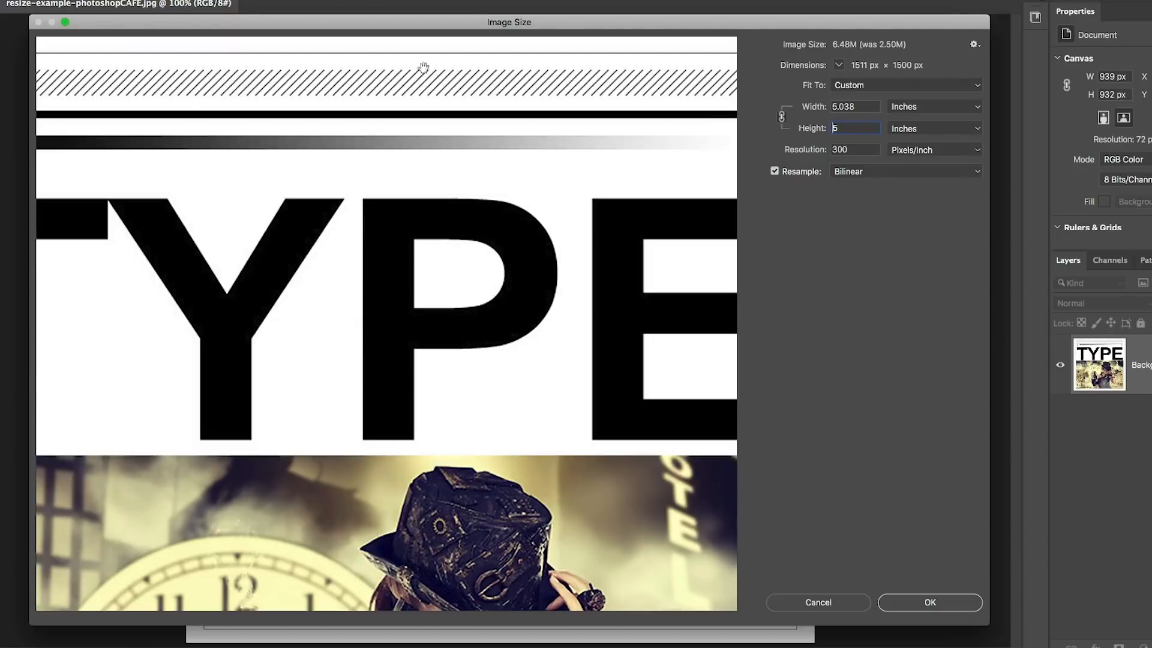
Step: Change the resampling method to Bicubic Sharper (reduction) and inspect the photo in the preview
click(862, 170)
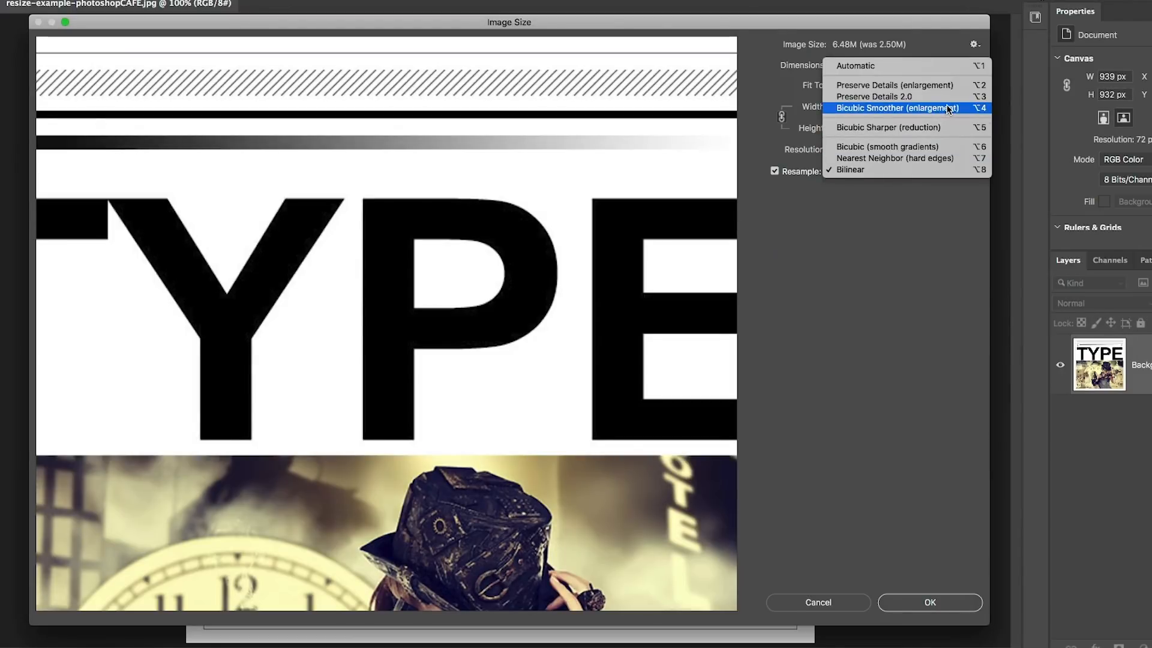
click(922, 124)
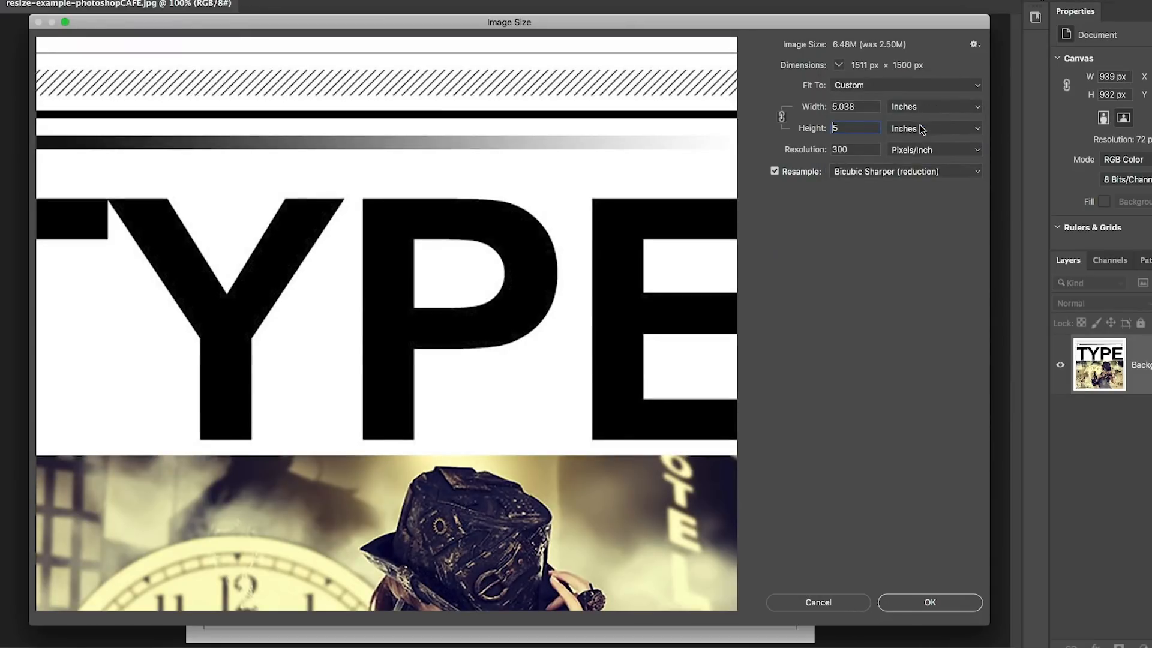
drag(419, 375, 403, 79)
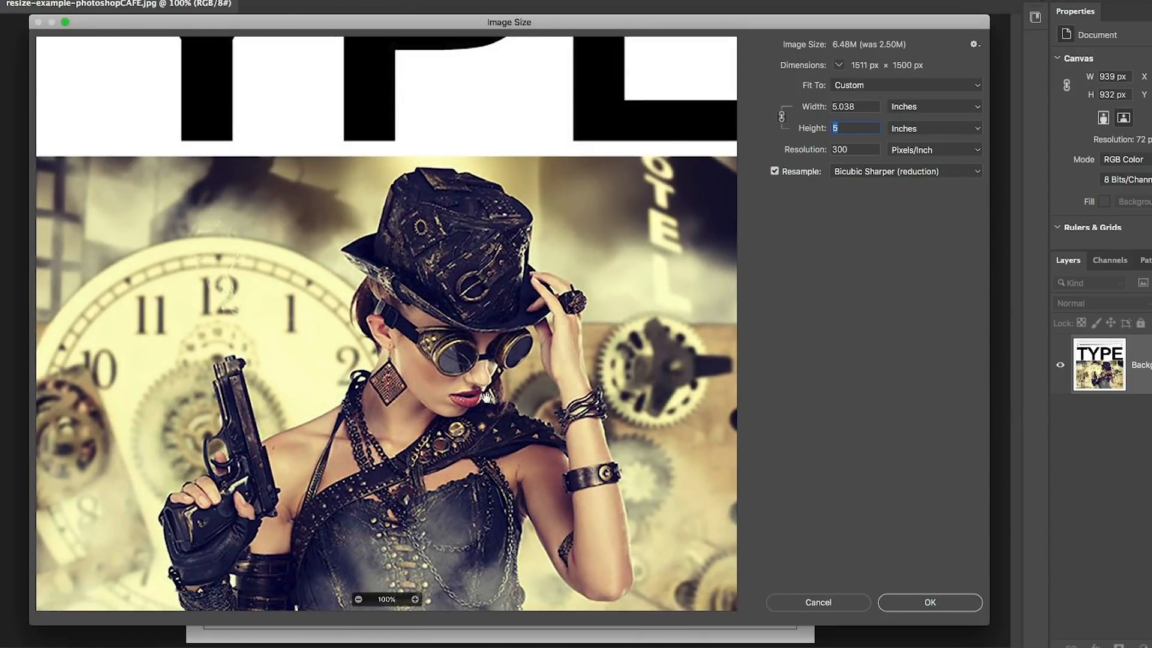
drag(412, 502, 403, 385)
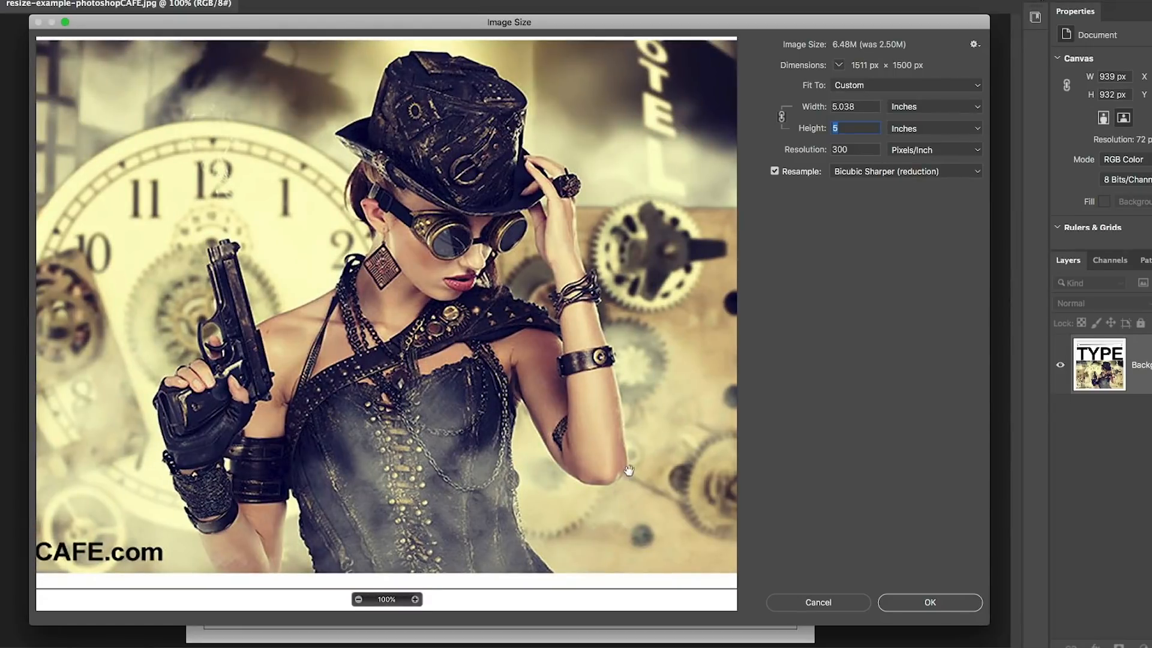
drag(220, 252, 256, 253)
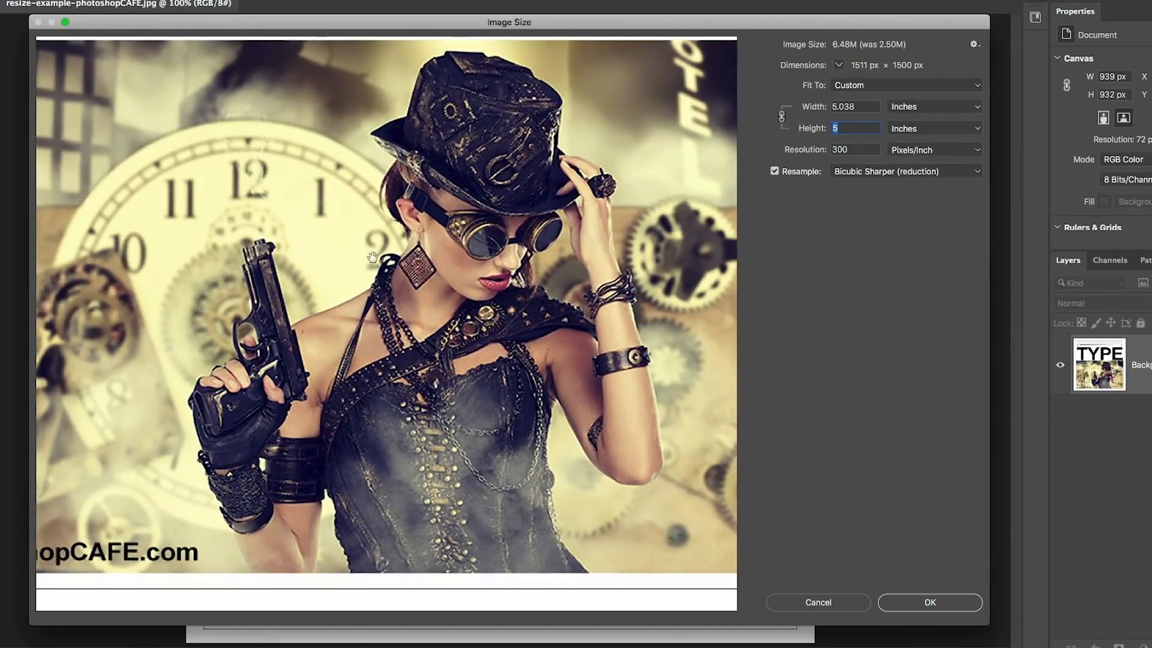
Step: Set the resampling method to Bicubic Smoother (enlargement) and check the gradient bar, lettering and photo in the preview
click(892, 170)
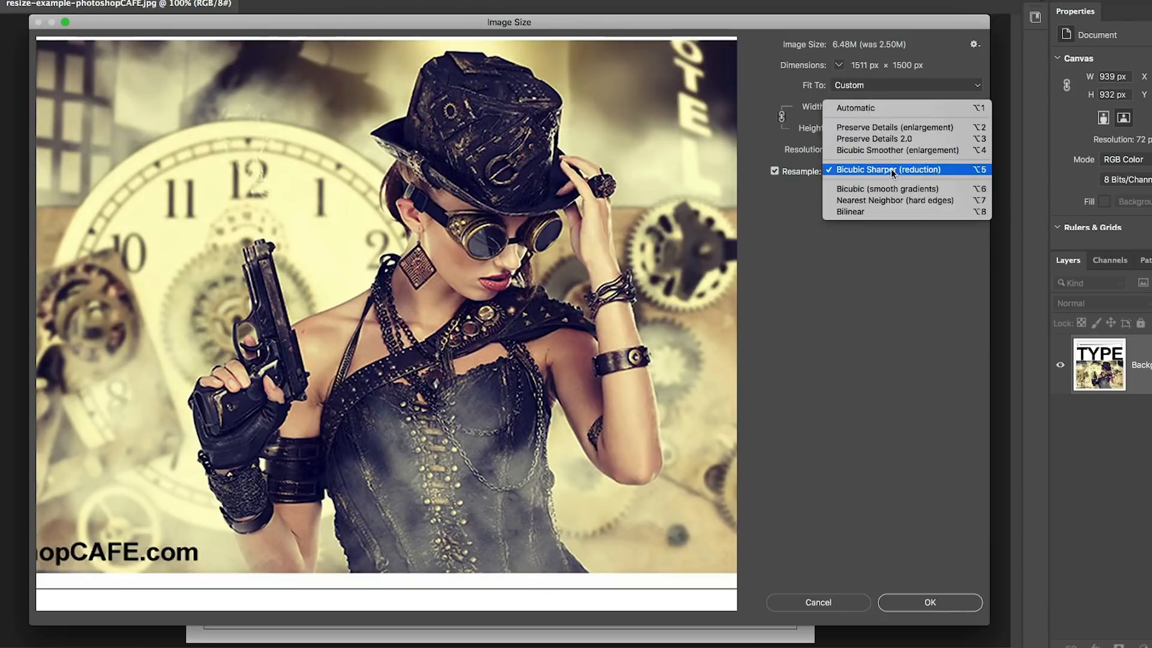
click(901, 151)
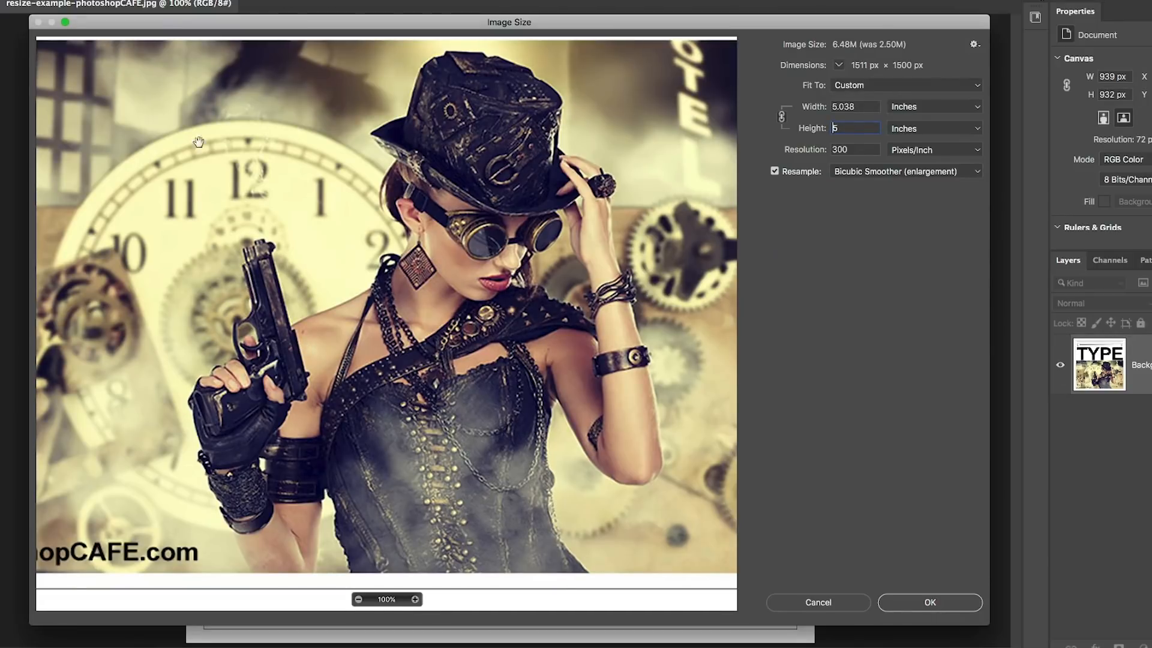
drag(466, 85, 460, 358)
drag(403, 105, 453, 257)
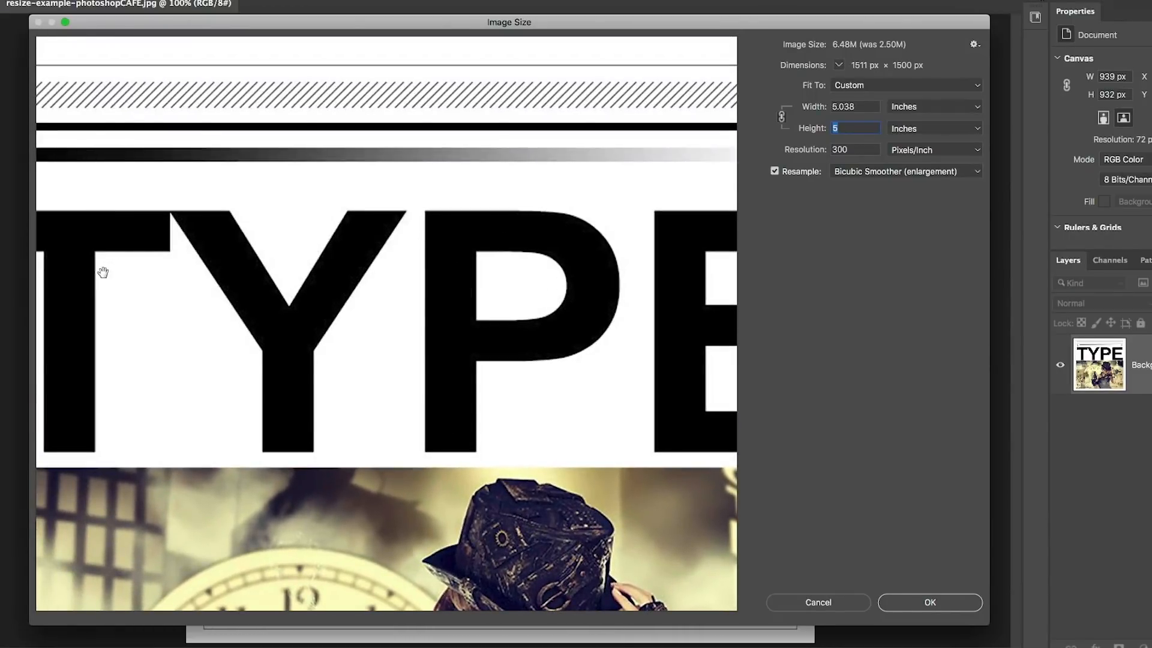
drag(245, 116, 360, 156)
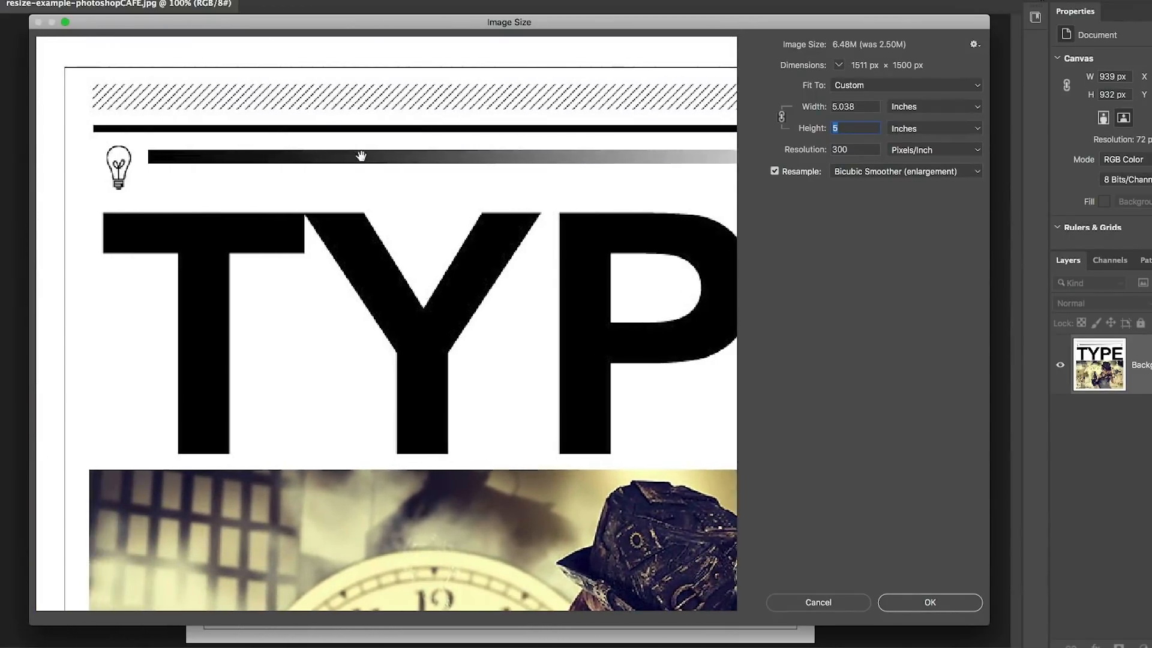
drag(539, 381, 479, 333)
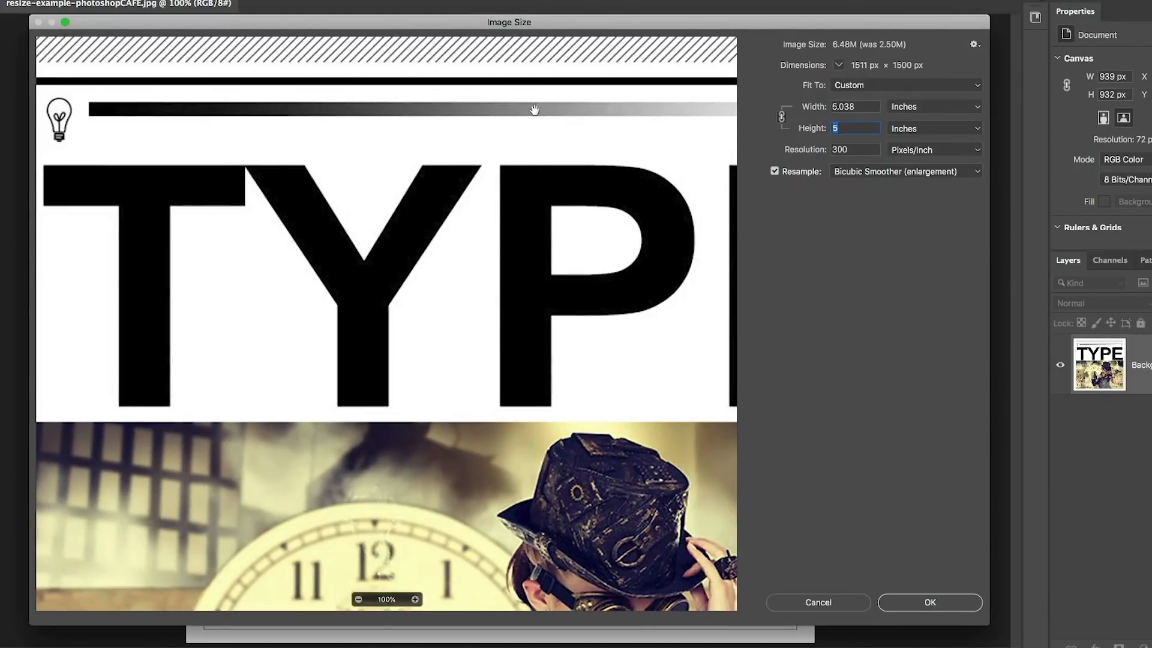
drag(602, 305, 510, 185)
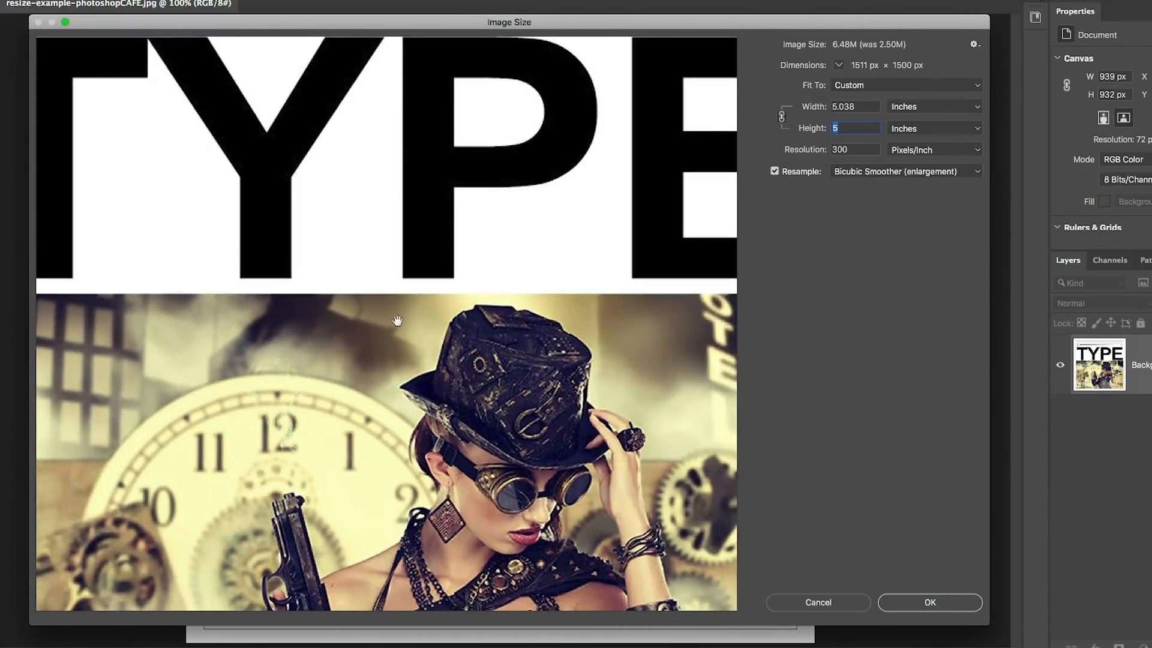
drag(511, 334, 476, 102)
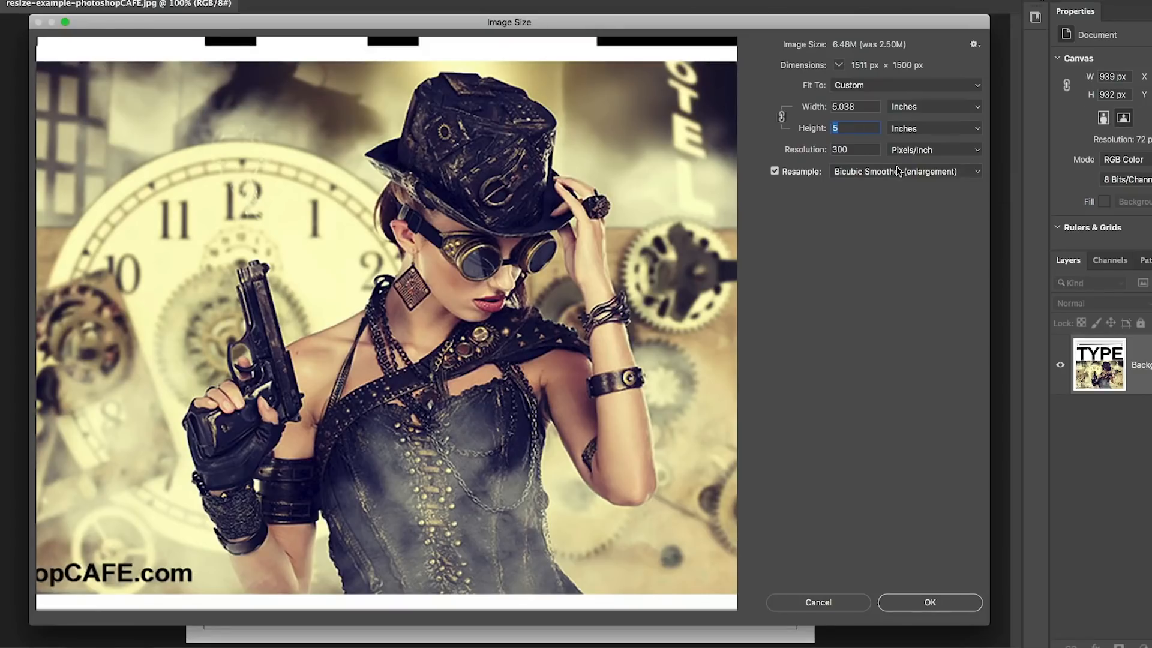
Step: Preview the photo with Preserve Details (enlargement) resampling, and switch to Automatic for comparison
click(896, 166)
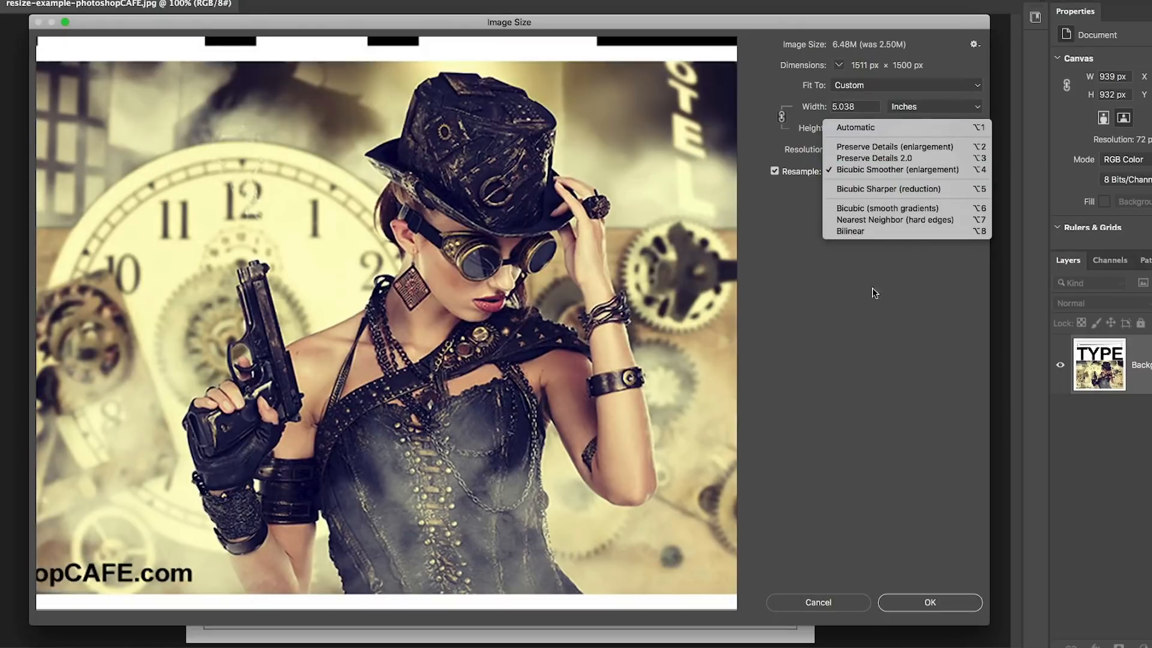
click(934, 145)
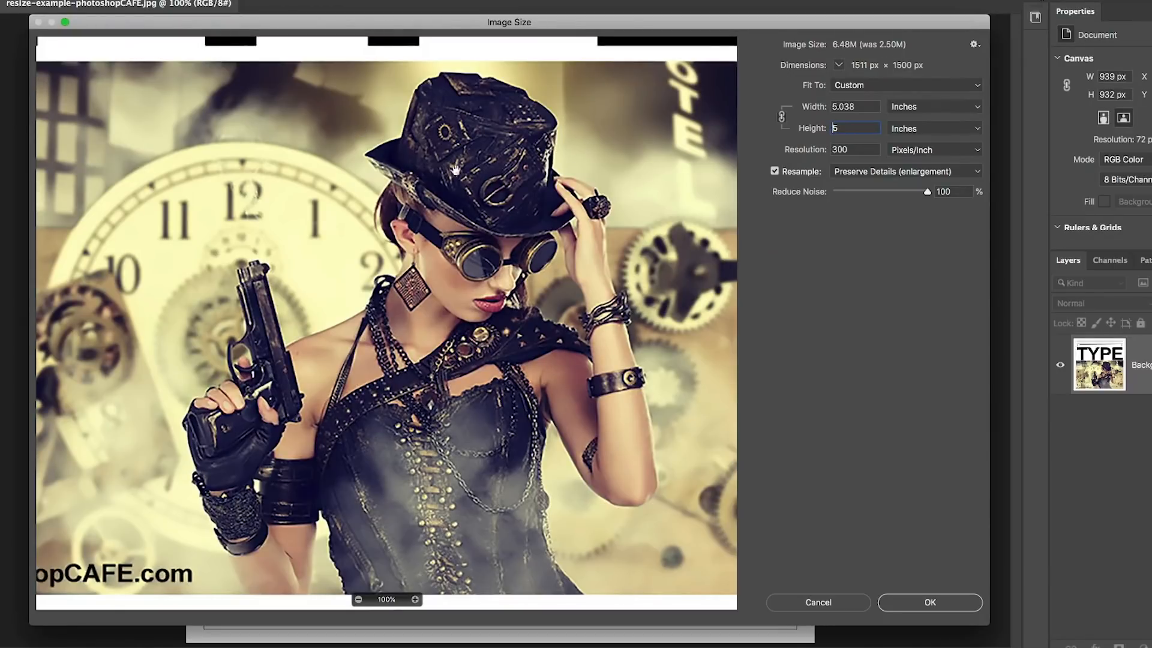
click(895, 171)
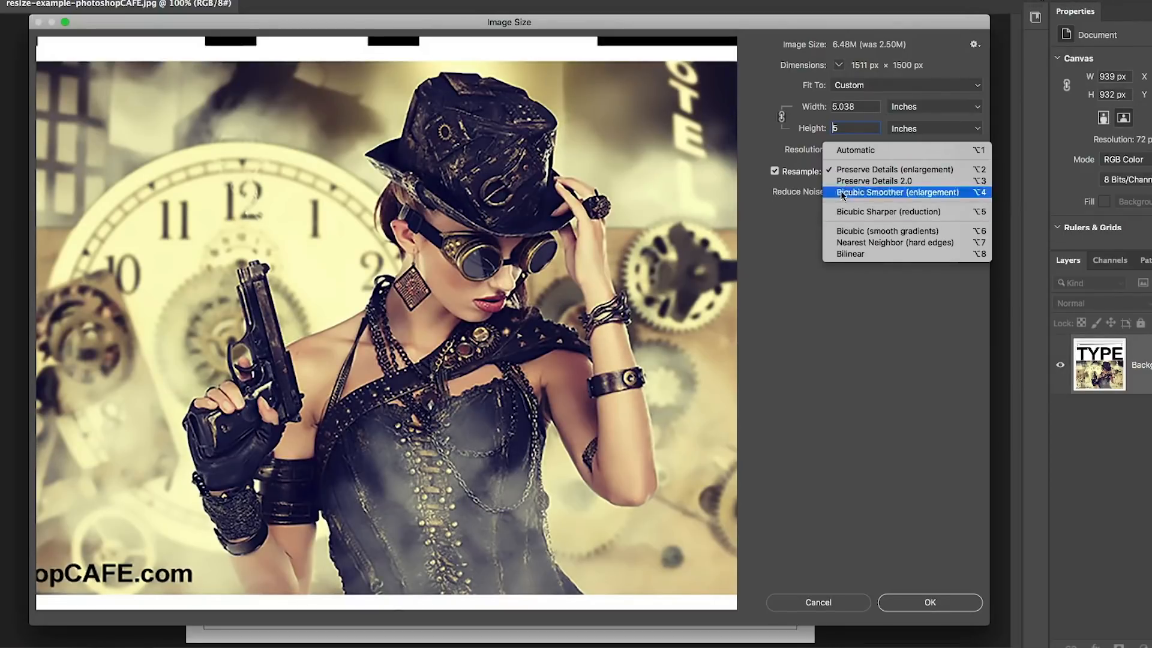
click(864, 152)
Step: Change the resampling method to Preserve Details 2.0 and inspect the TYPE lettering, light bulb and gradient bar in the preview
click(885, 169)
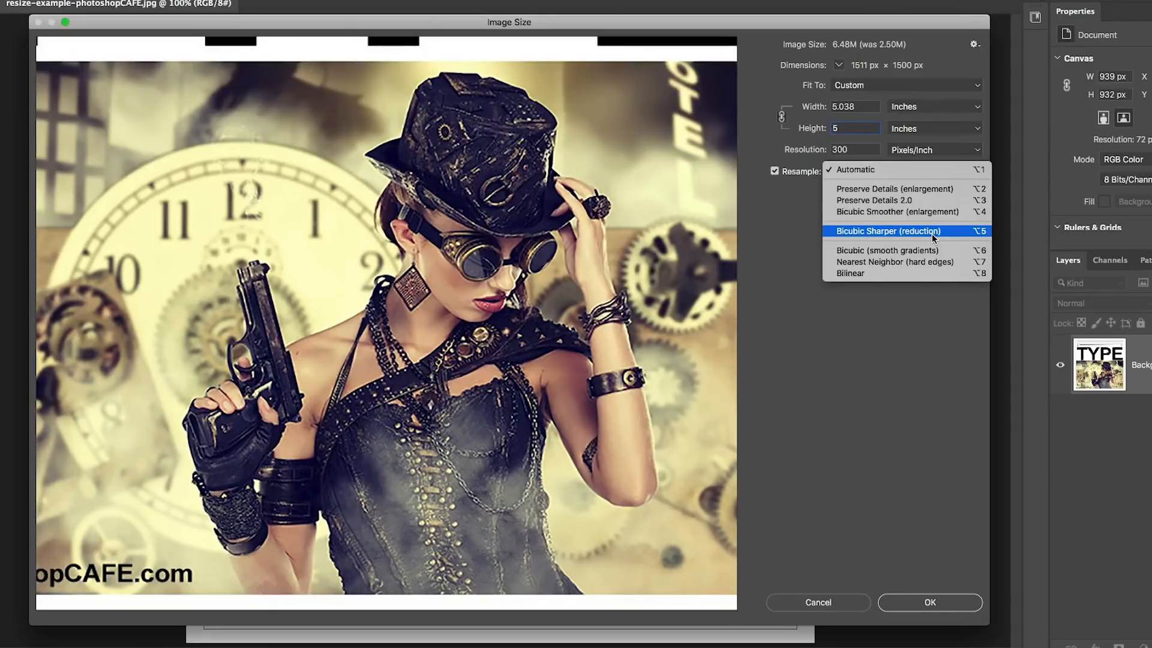
click(899, 200)
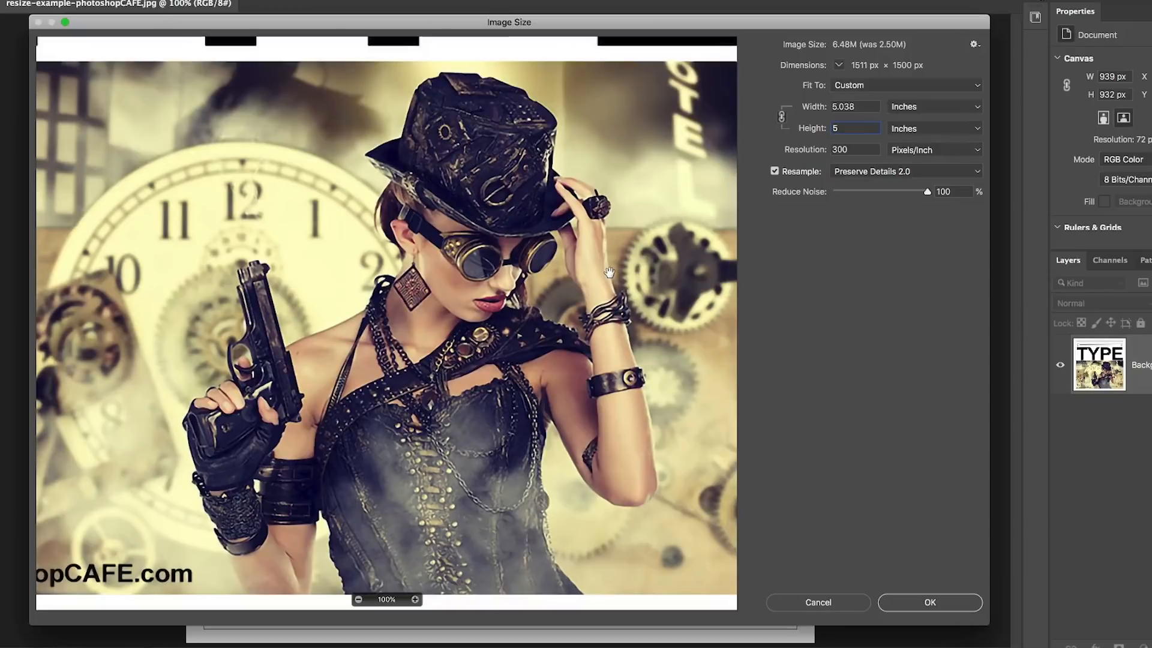
drag(297, 110, 405, 433)
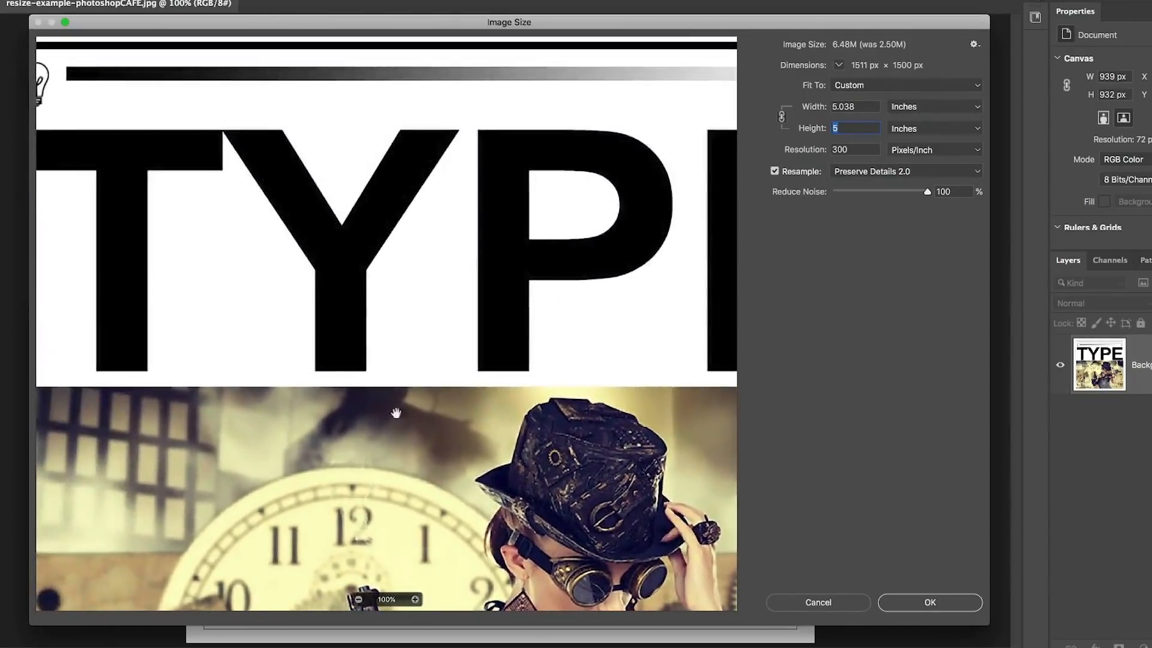
drag(233, 194, 398, 290)
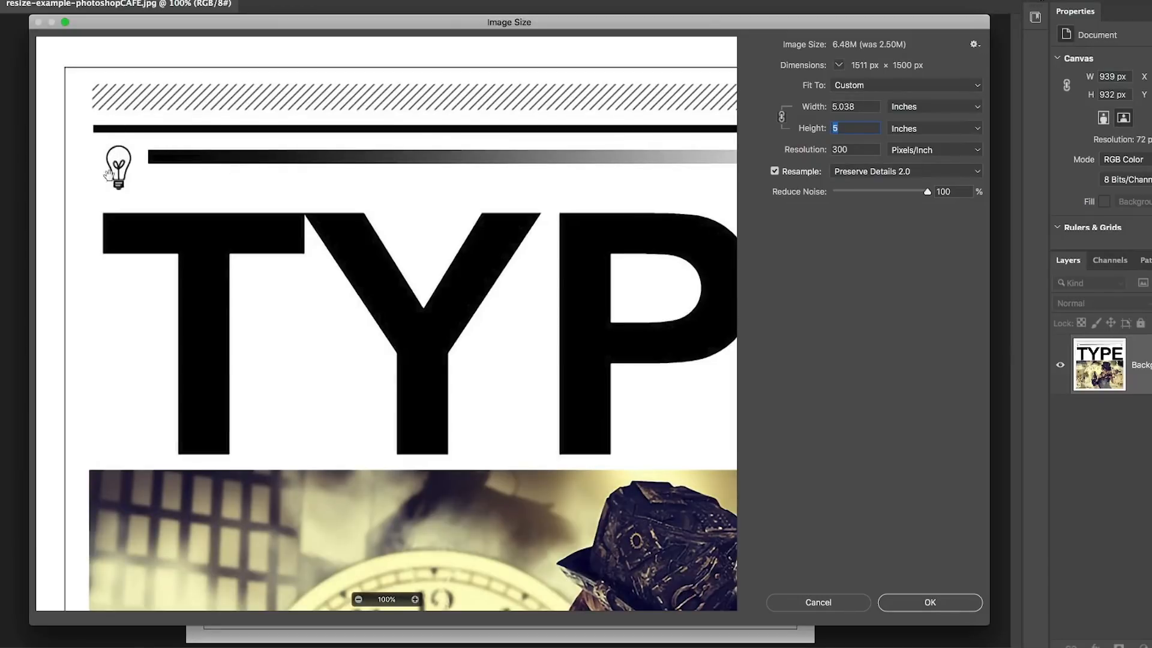
Step: Compare the lettering with Bicubic Smoother (enlargement), return to Preserve Details 2.0, and examine the line art and photo
click(850, 179)
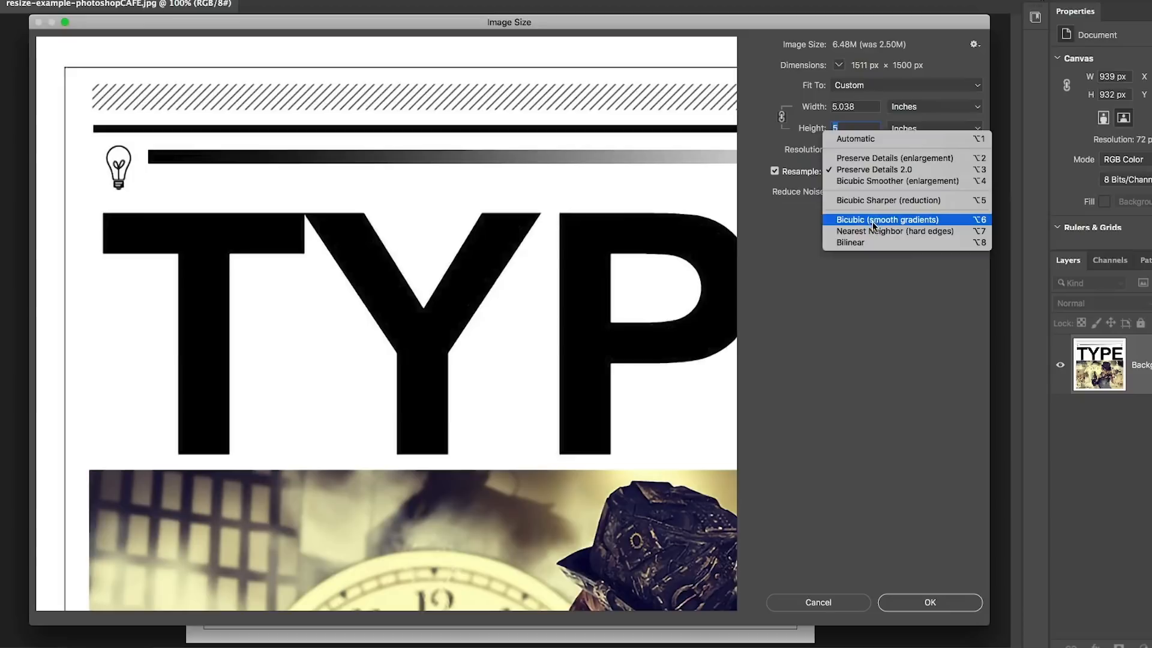
click(881, 180)
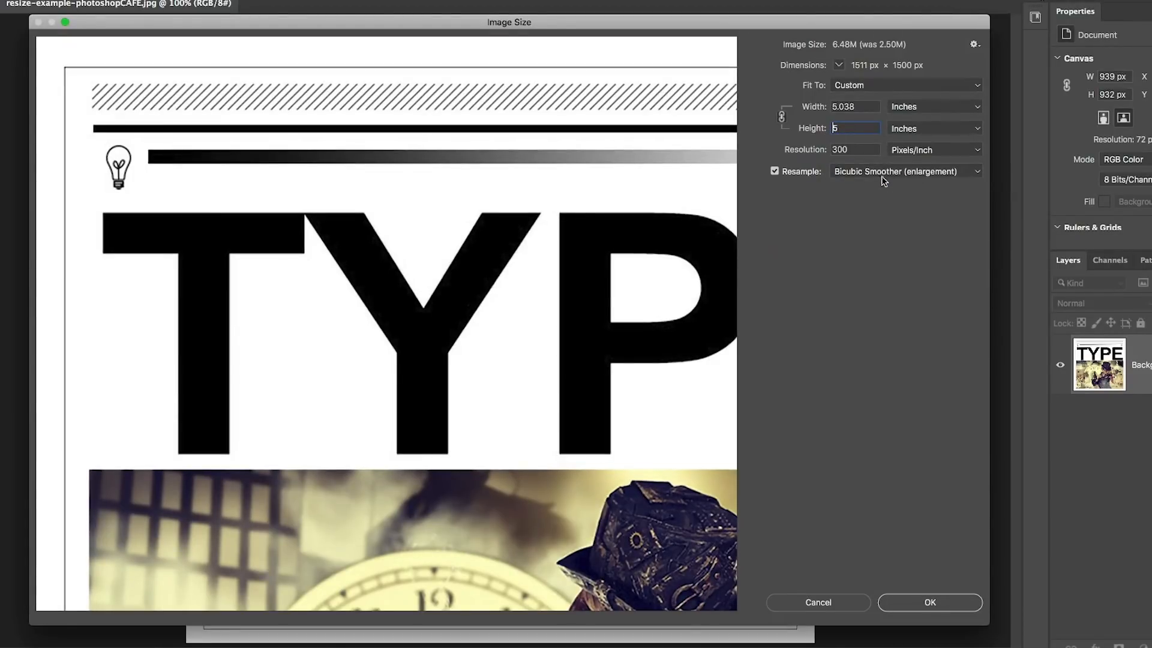
click(880, 173)
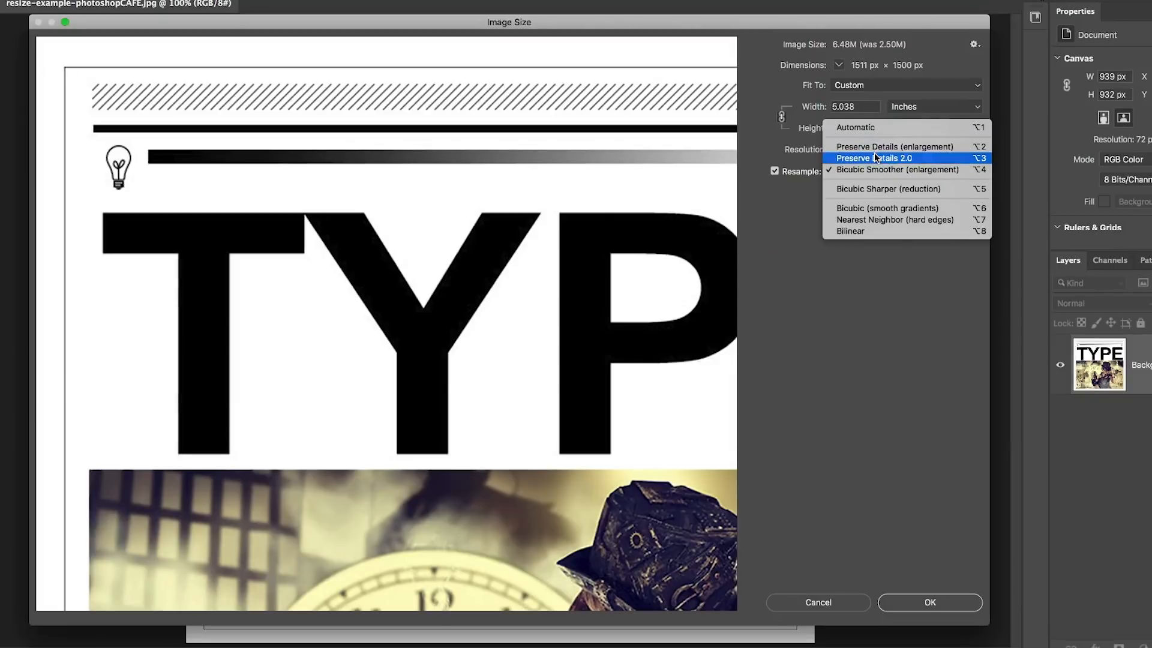
click(877, 158)
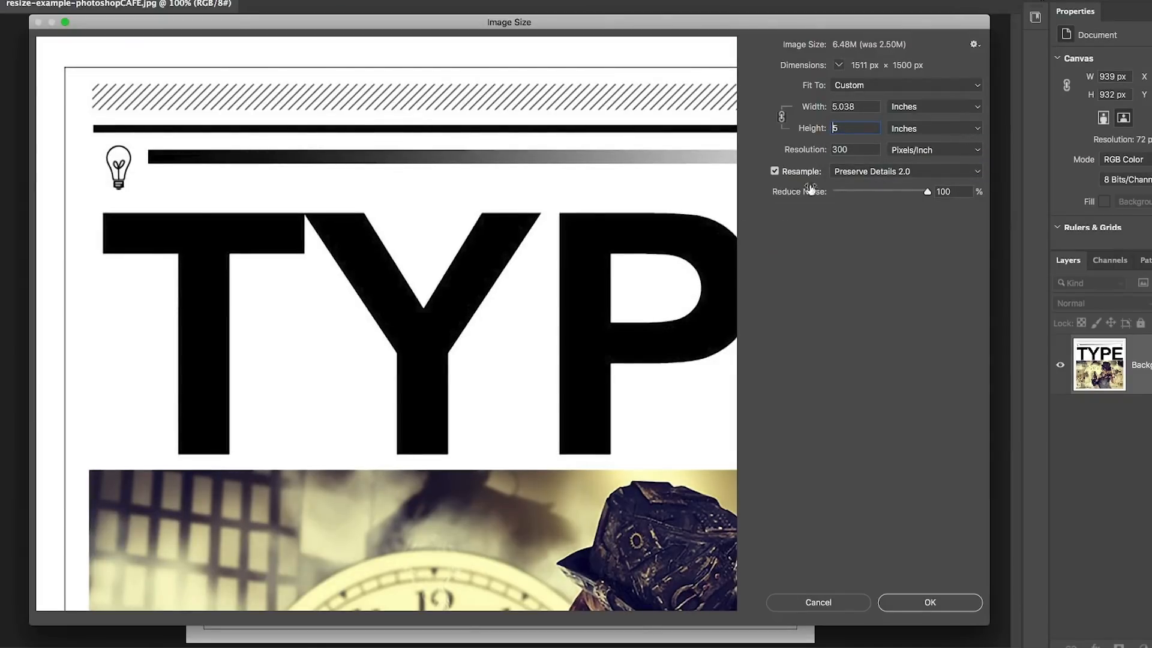
drag(680, 399, 664, 358)
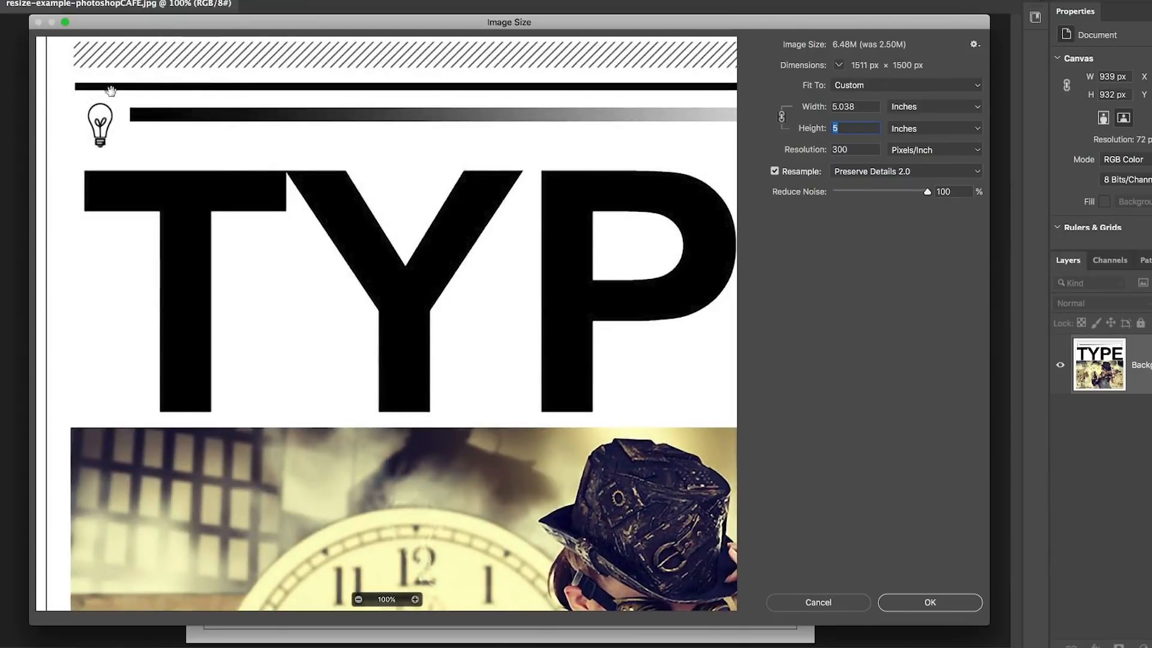
drag(591, 327, 394, 146)
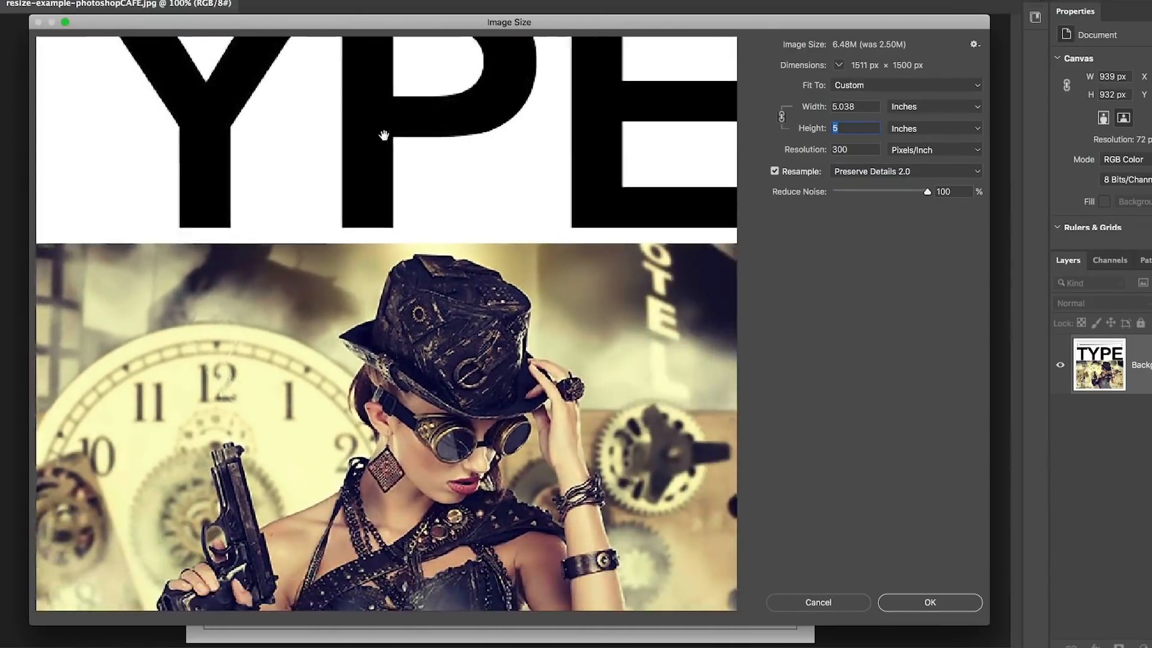
drag(458, 330, 496, 171)
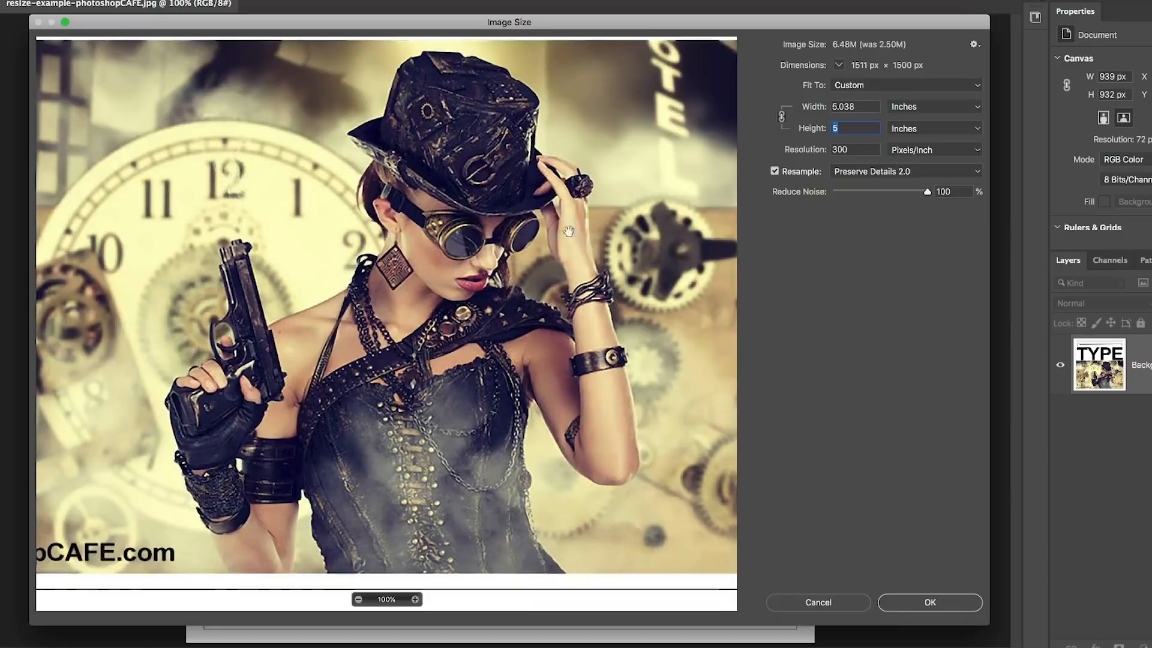
drag(304, 260, 358, 252)
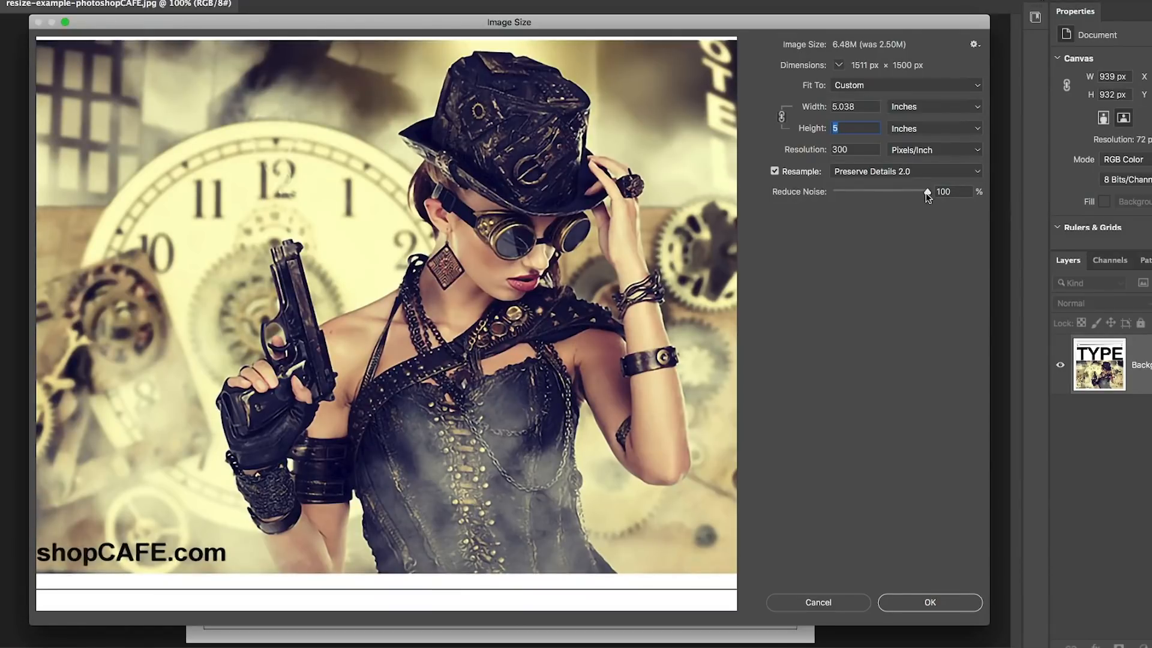
Step: Compare the woman's photo in the preview with Reduce Noise at 0% and at 100%
drag(928, 192, 829, 193)
drag(833, 193, 929, 193)
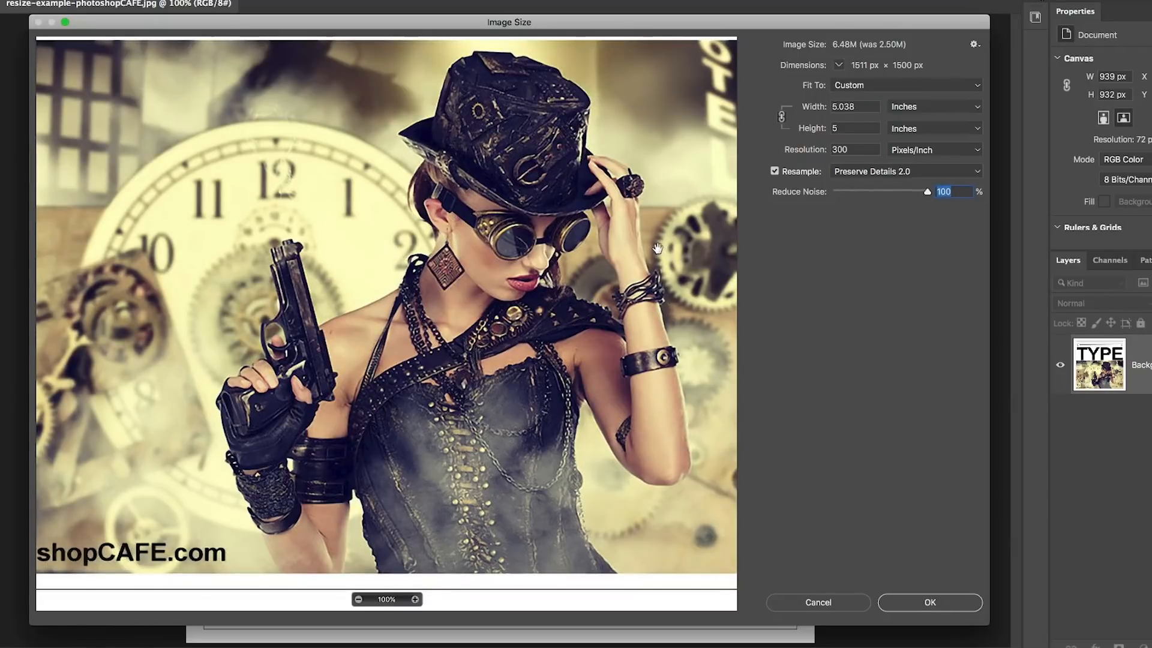
drag(928, 192, 833, 191)
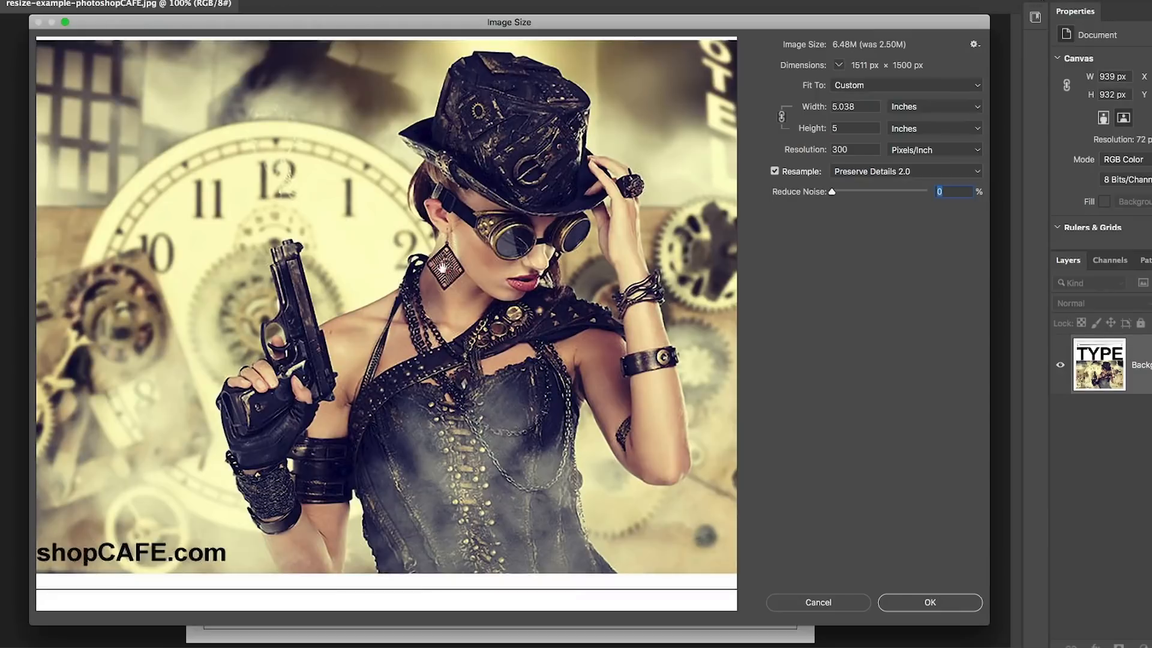
drag(833, 192, 928, 192)
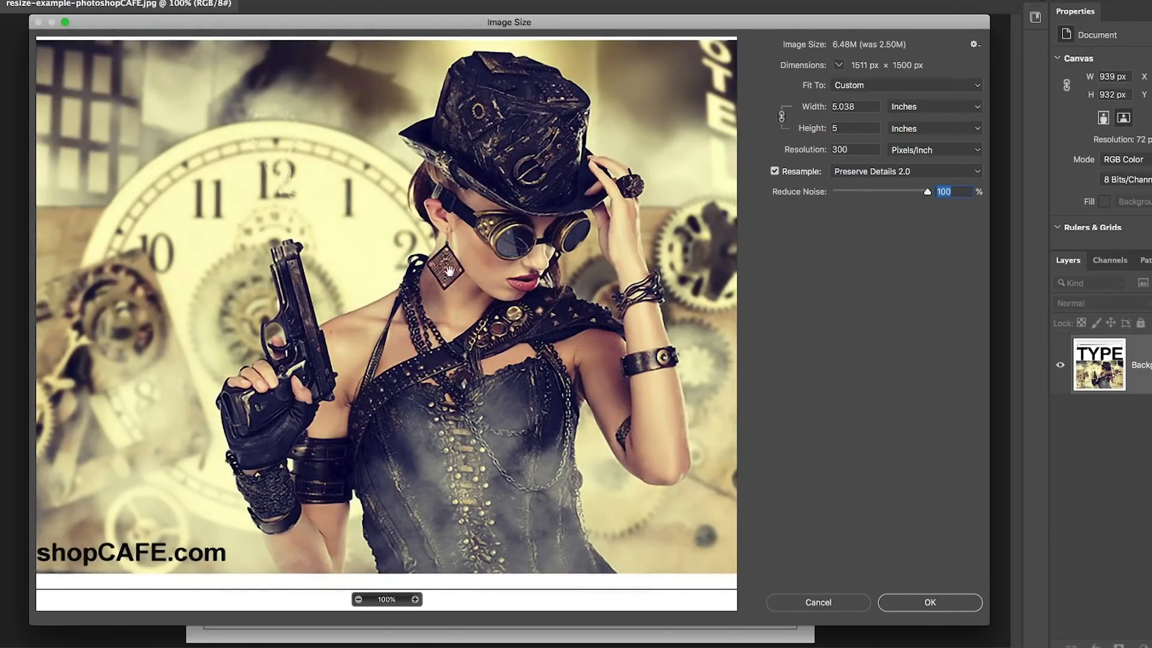
Step: Compare Reduce Noise at 0% and 100% on the TYPE lettering and line art, and set it to 70%
drag(929, 196, 833, 190)
drag(303, 96, 358, 258)
drag(195, 72, 322, 239)
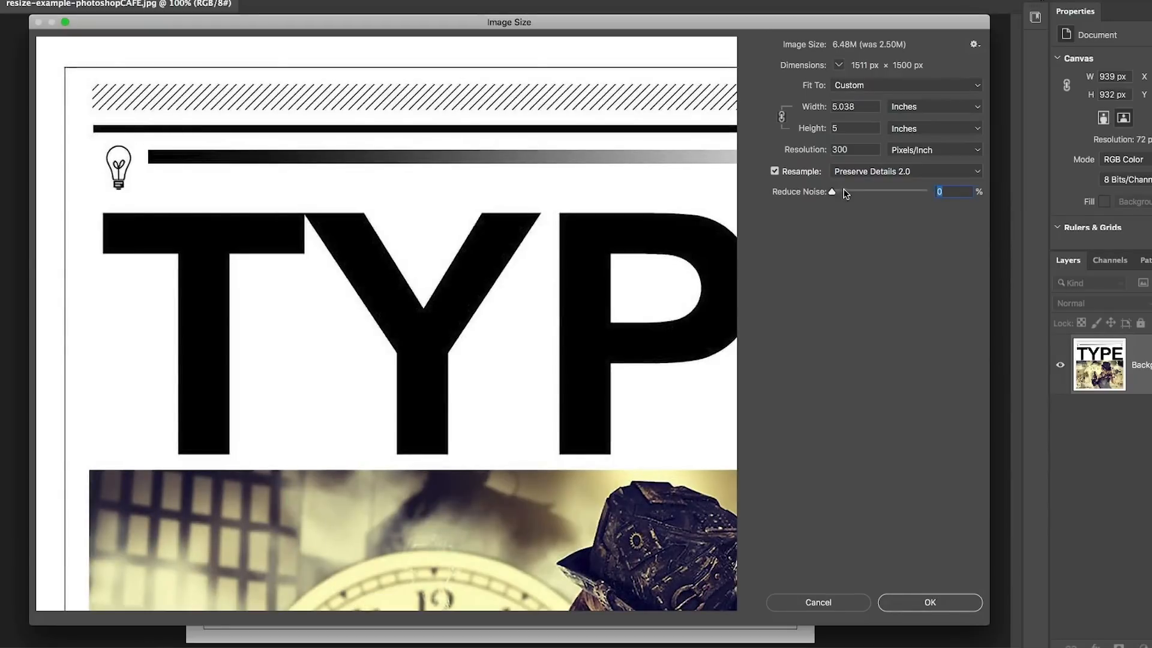
drag(834, 193, 928, 193)
mouse_move(928, 193)
mouse_down()
mouse_move(889, 194)
mouse_move(905, 195)
mouse_up()
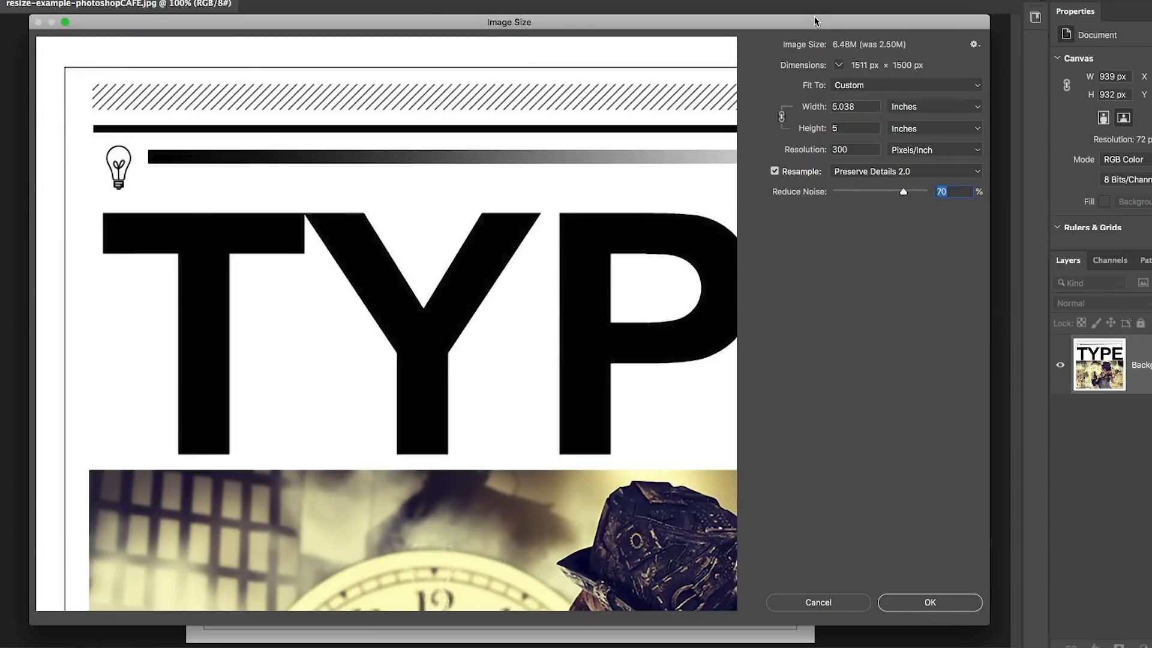
Step: Move the Image Size dialog upward, review the resampling choices, and inspect the photo with Preserve Details 2.0
drag(814, 24, 816, 0)
click(897, 127)
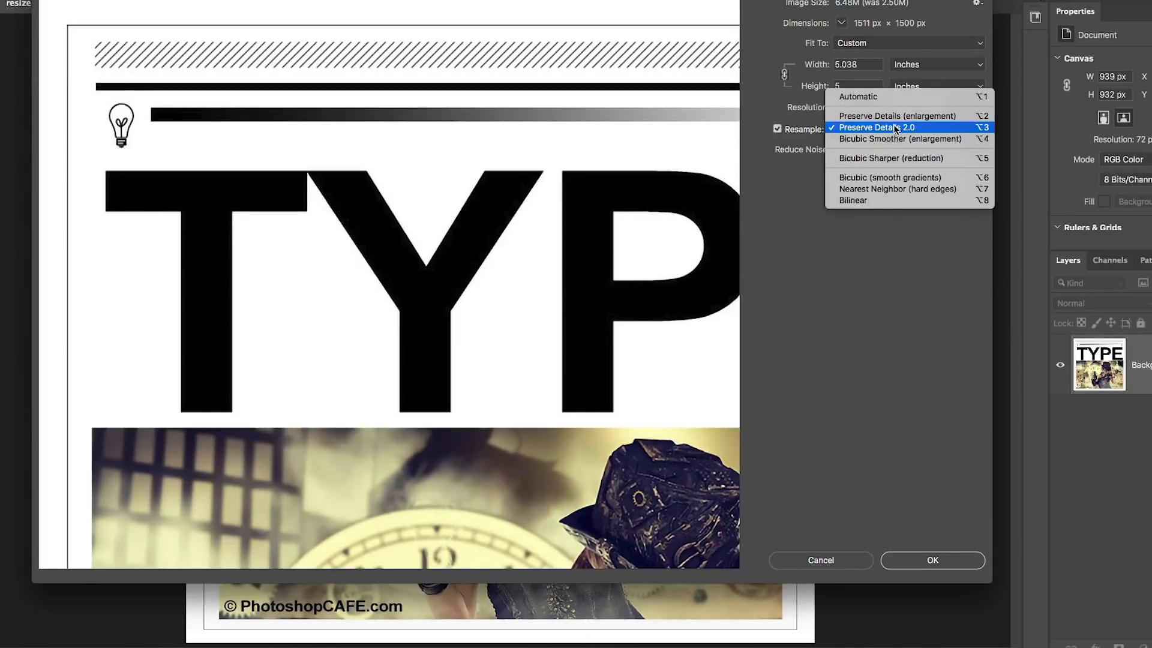
click(896, 127)
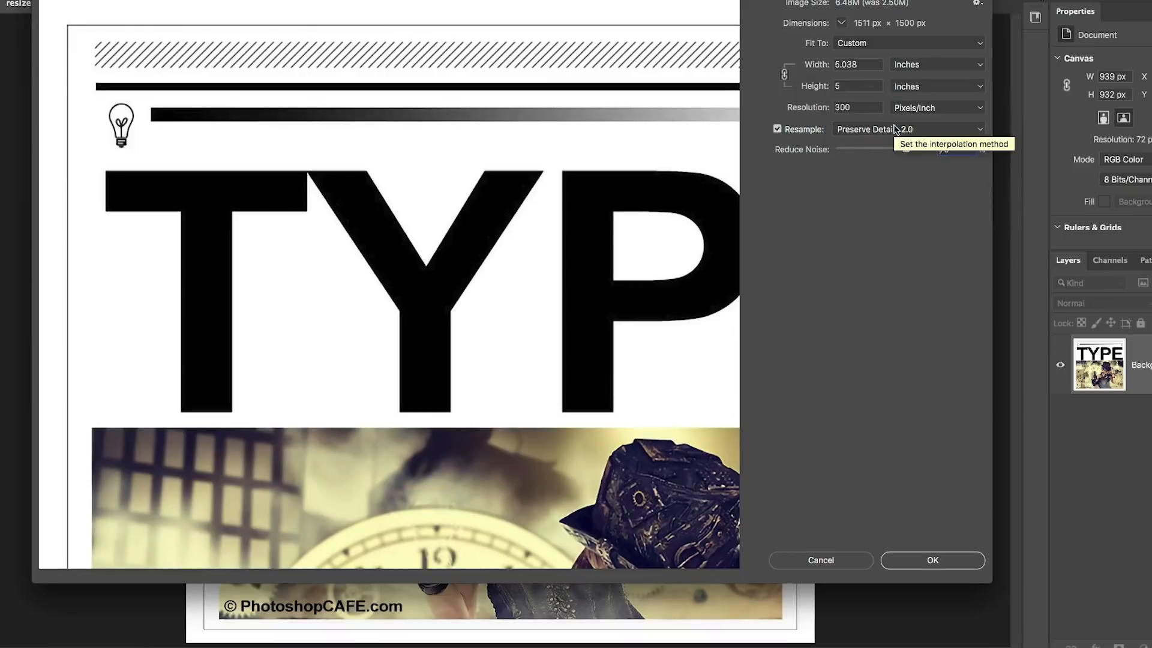
click(896, 129)
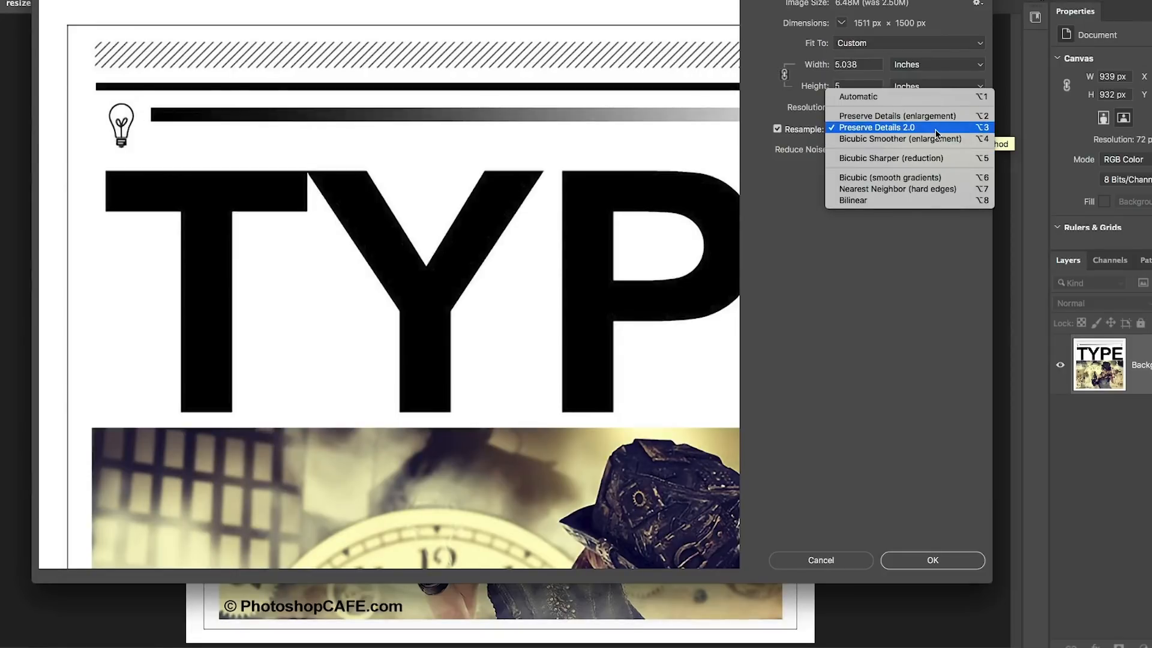
click(712, 244)
drag(669, 319, 624, 43)
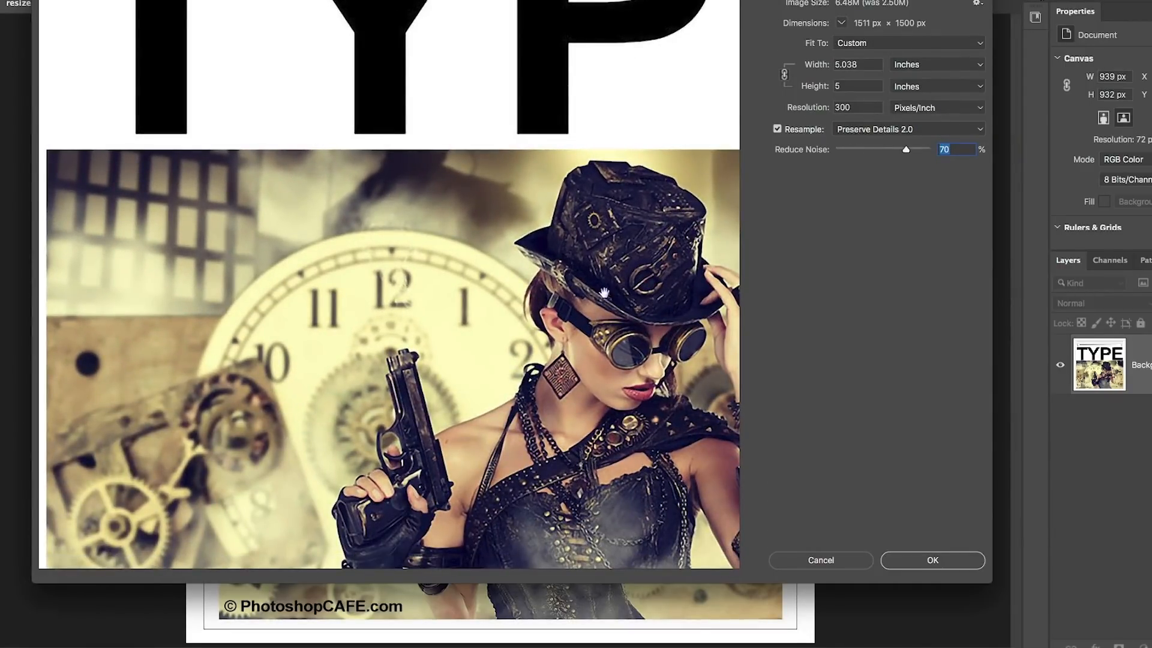
Step: Apply the enlargement with Bicubic Smoother (enlargement) resampling and inspect the photo, lettering and line art in the document
click(855, 132)
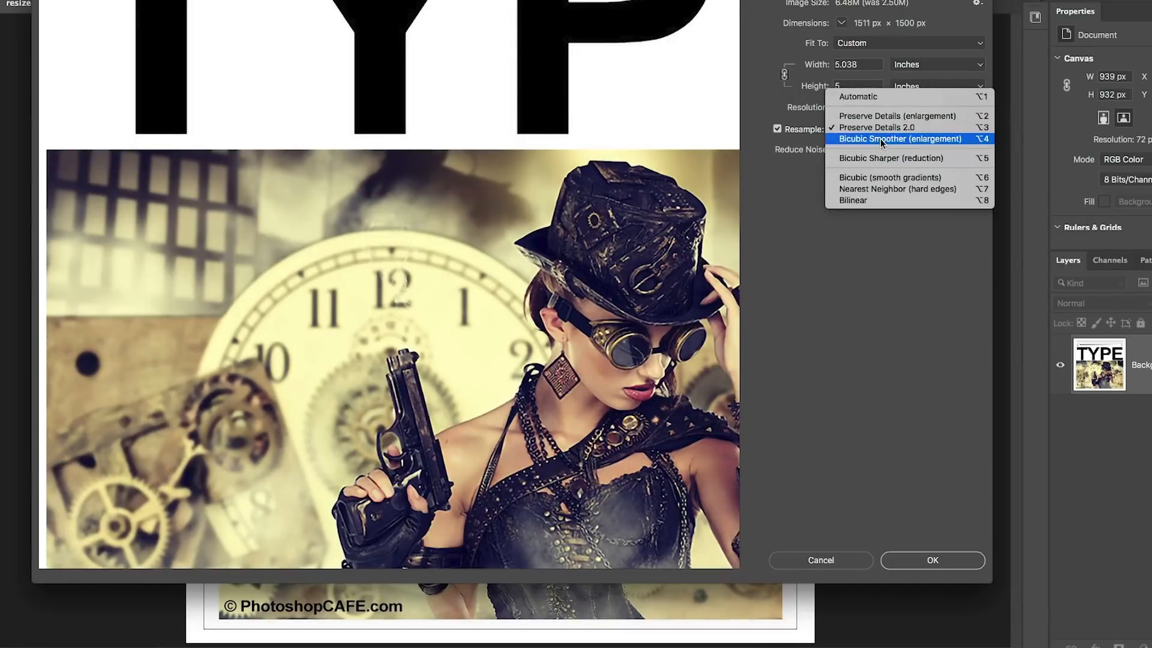
click(881, 139)
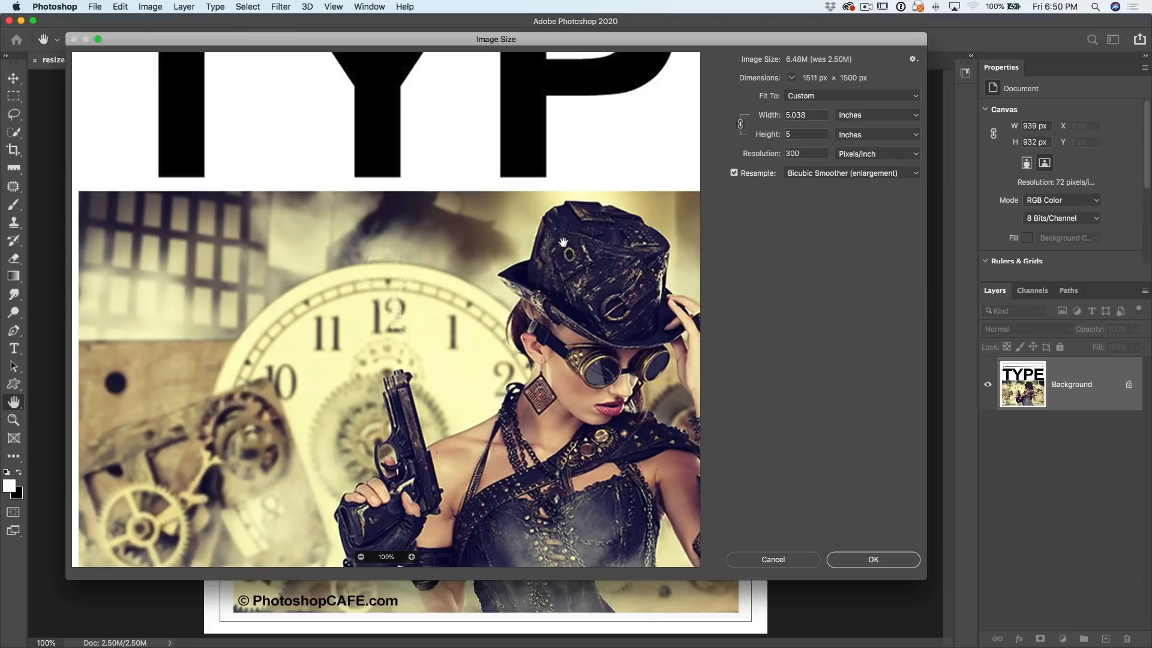
key(Return)
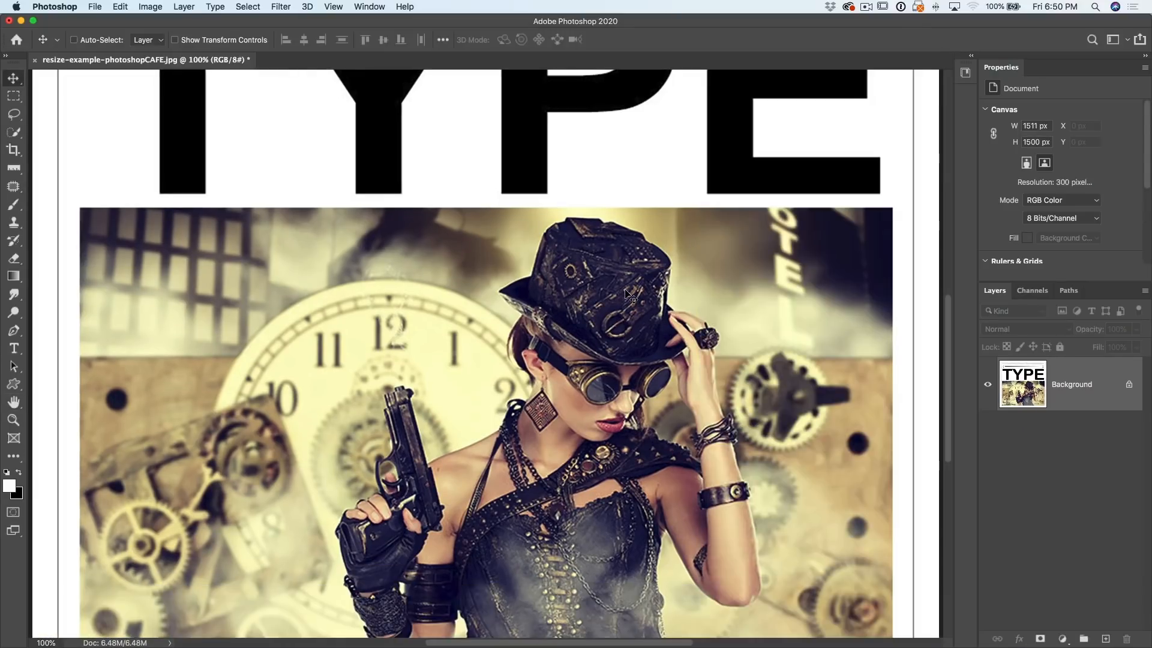
scroll(627, 295, down, 5)
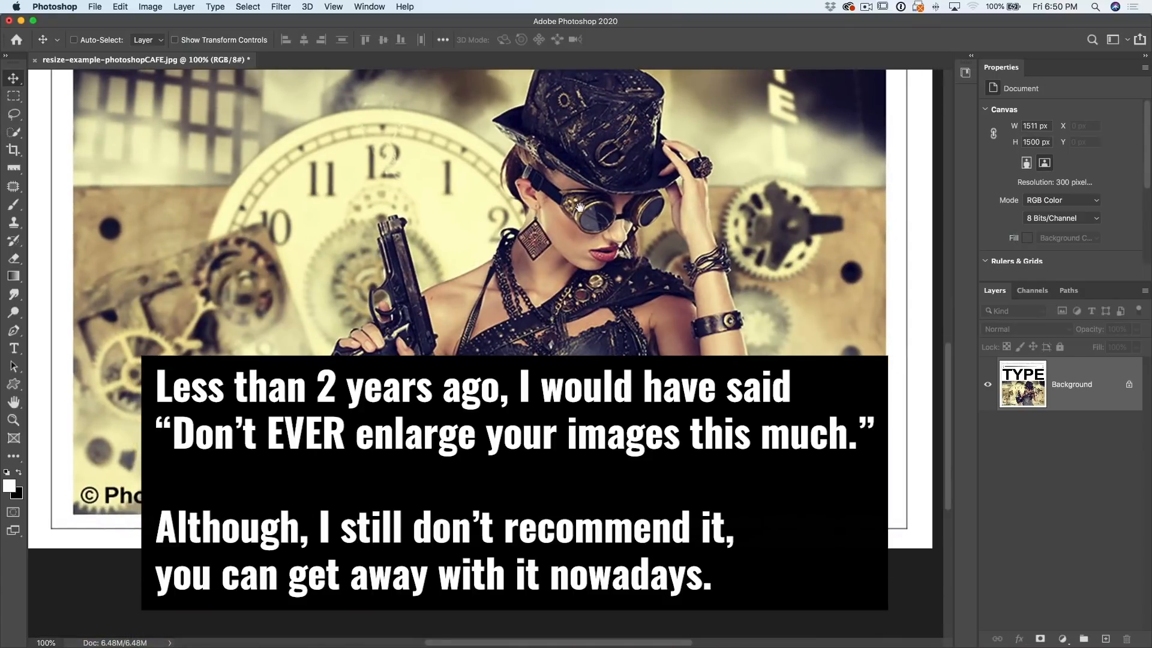
drag(580, 207, 599, 316)
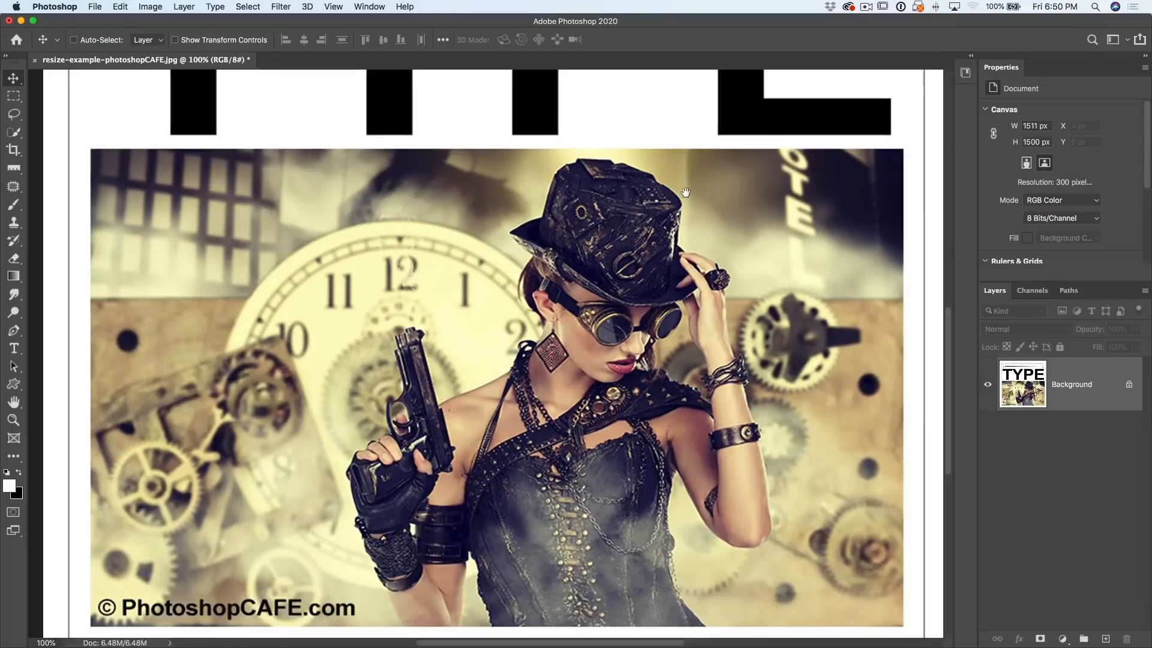
drag(706, 212, 743, 322)
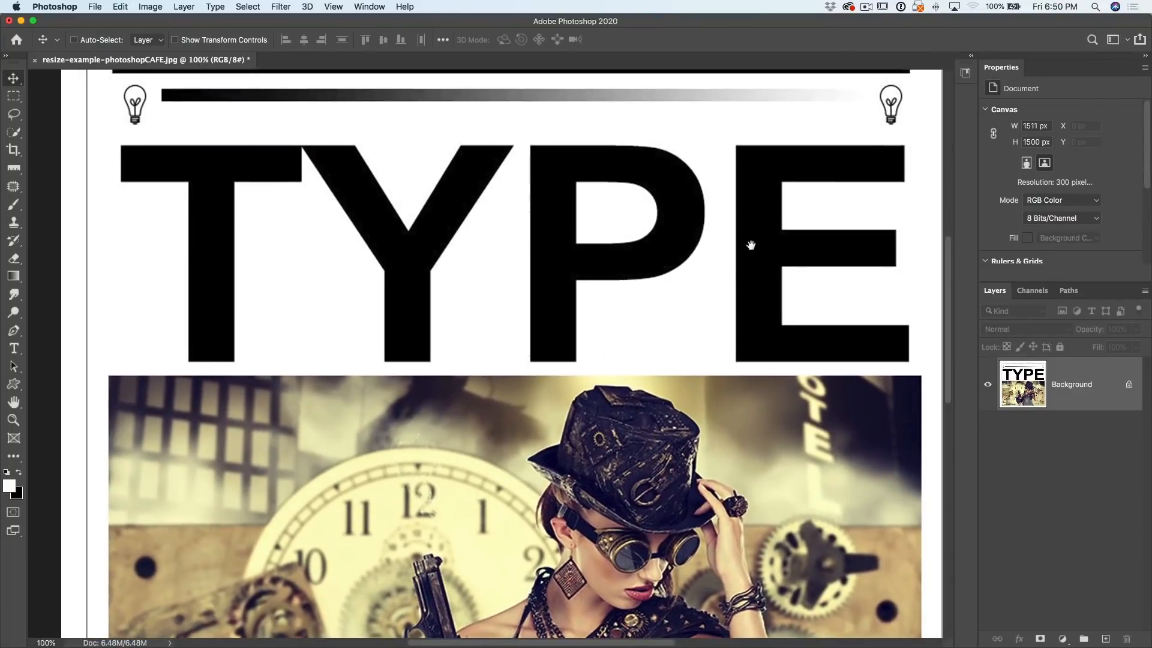
drag(751, 245, 736, 308)
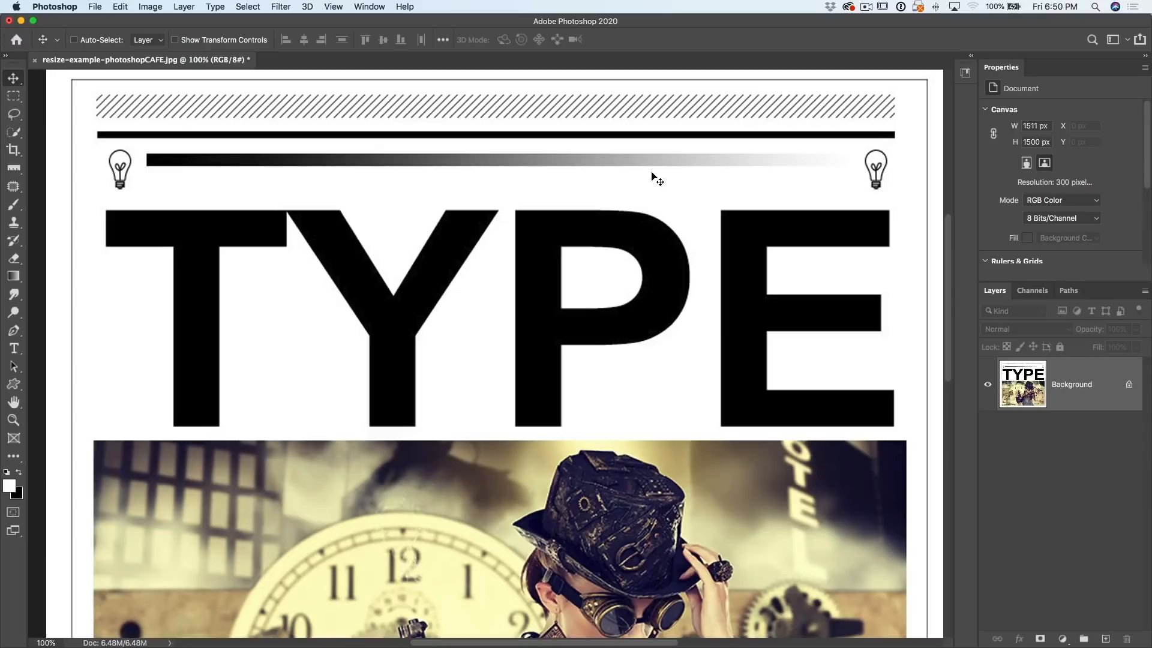
Step: Undo the enlargement, and in a new Image Size adjustment switch the units to pixels and set the width to 800
key(super+z)
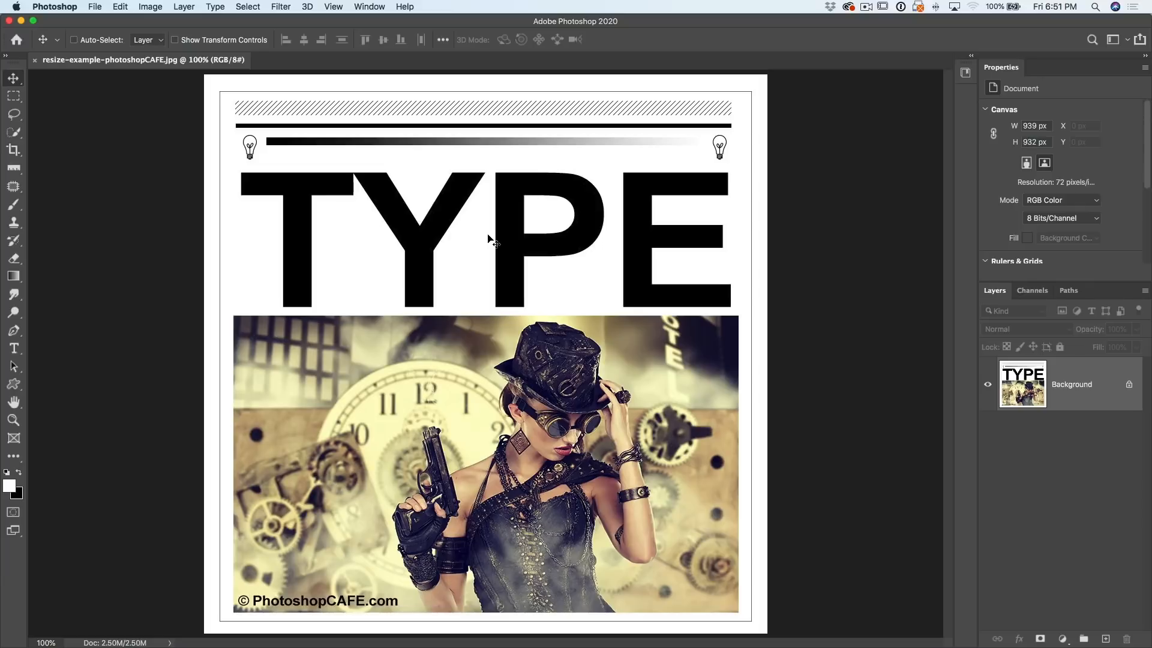
click(151, 5)
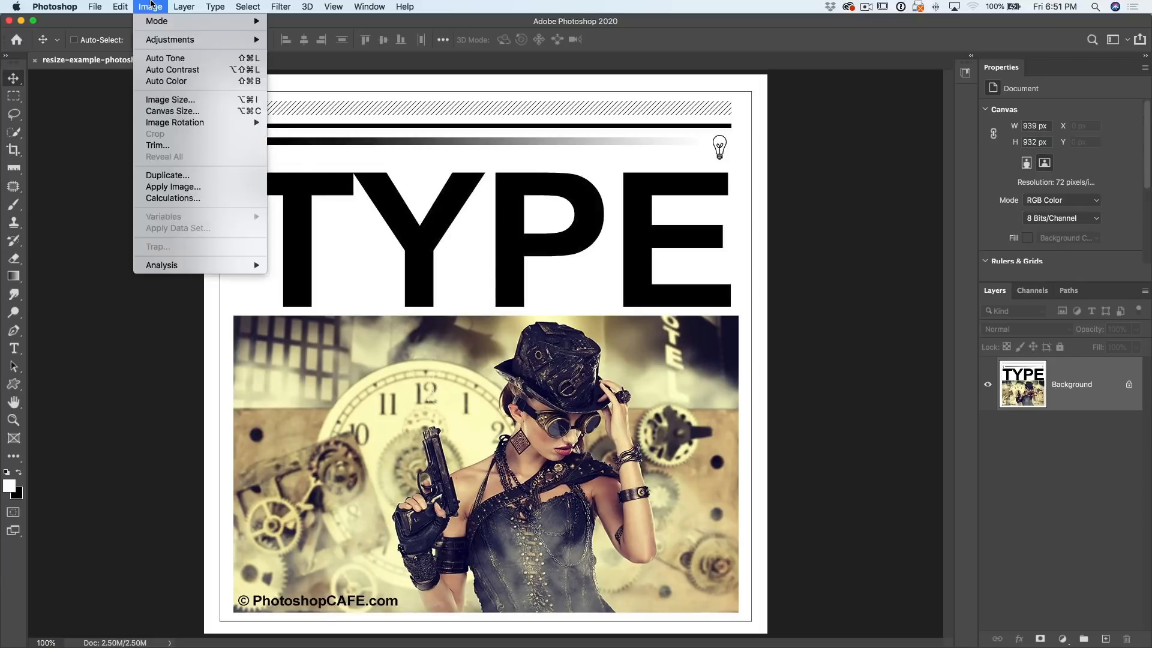
click(157, 97)
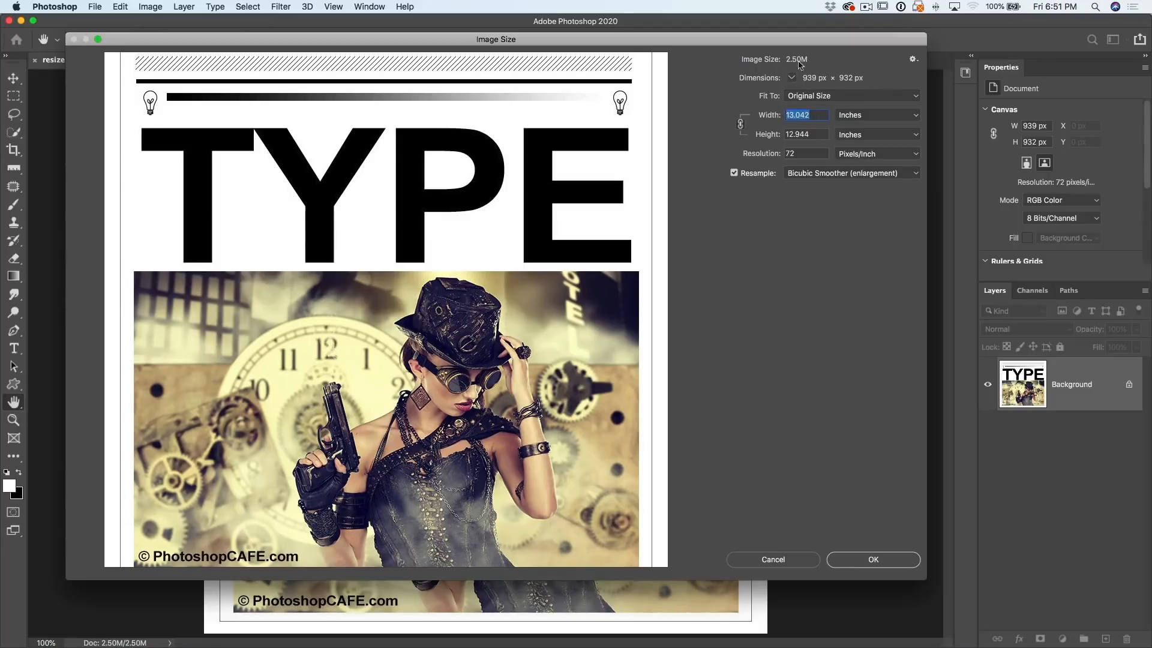
click(862, 115)
click(860, 108)
text(800)
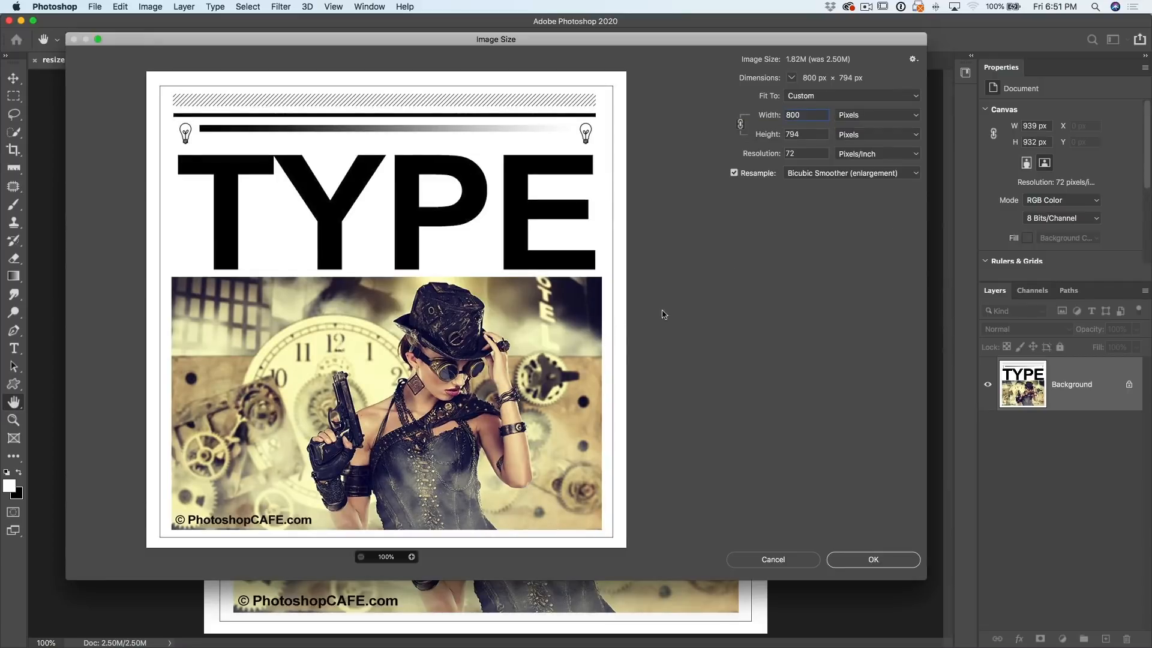
Step: Compare Bicubic Sharper (reduction) with Preserve Details 2.0 resampling in the preview of the 800-pixel-wide reduction
click(842, 174)
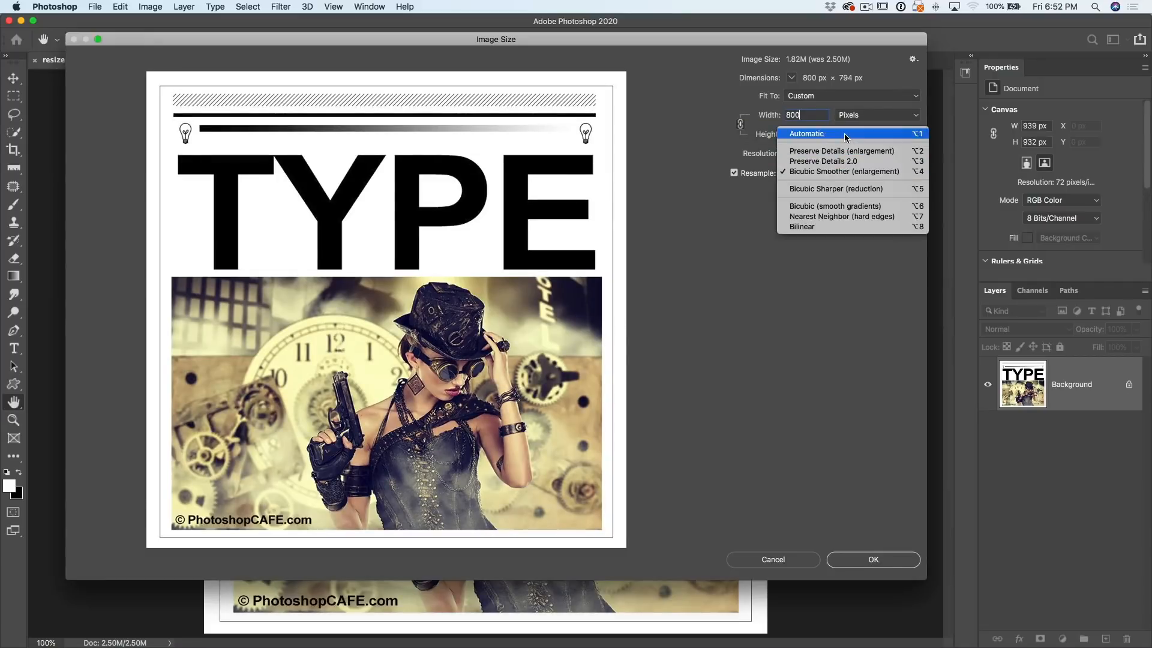
click(846, 189)
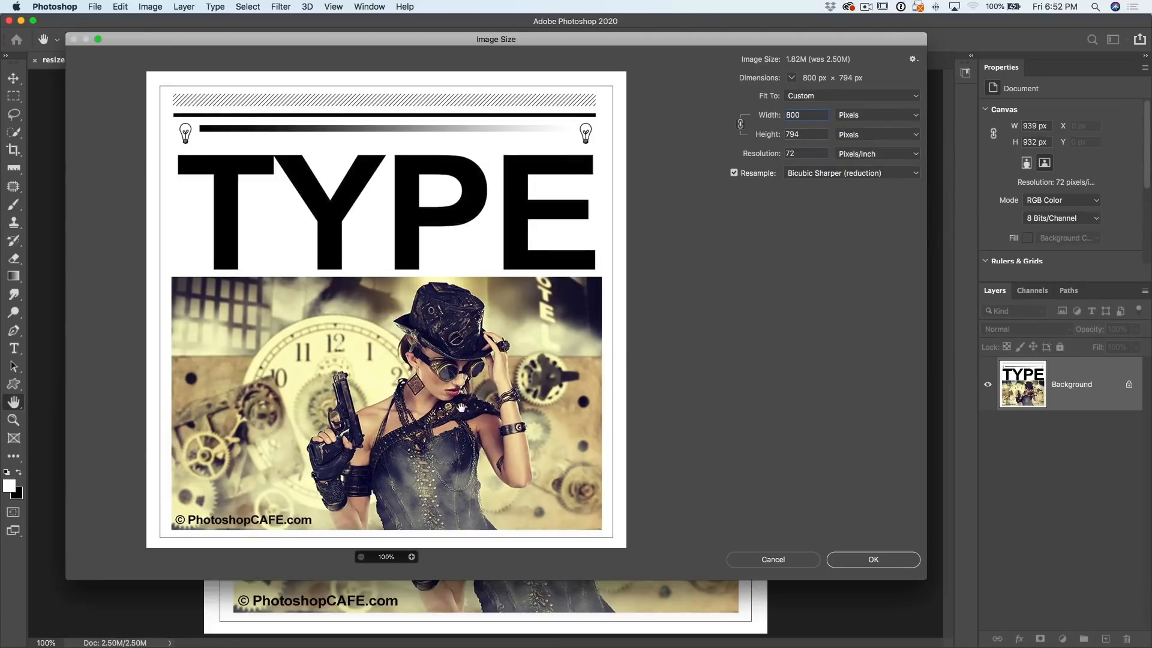
click(832, 174)
click(816, 144)
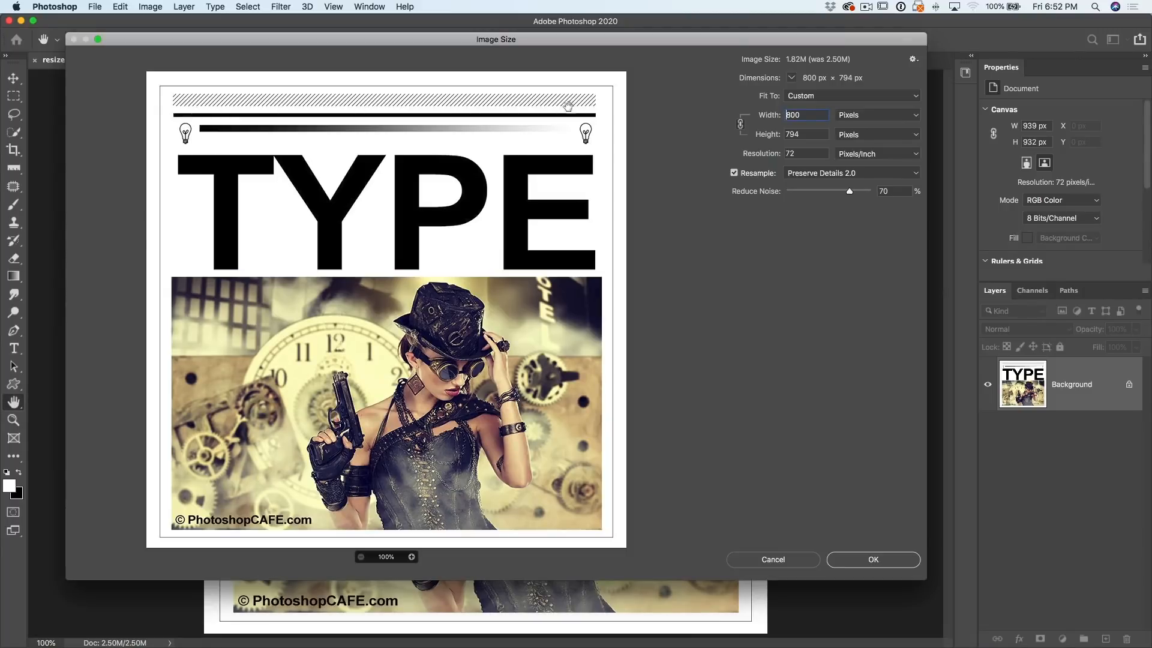
click(842, 175)
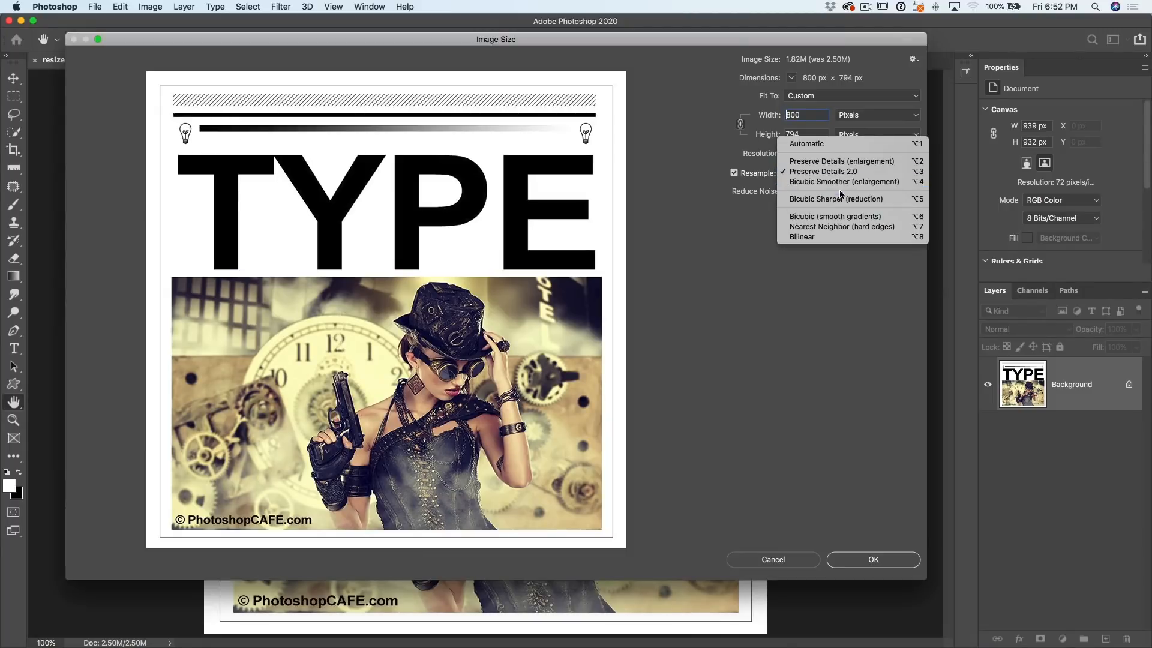
click(842, 200)
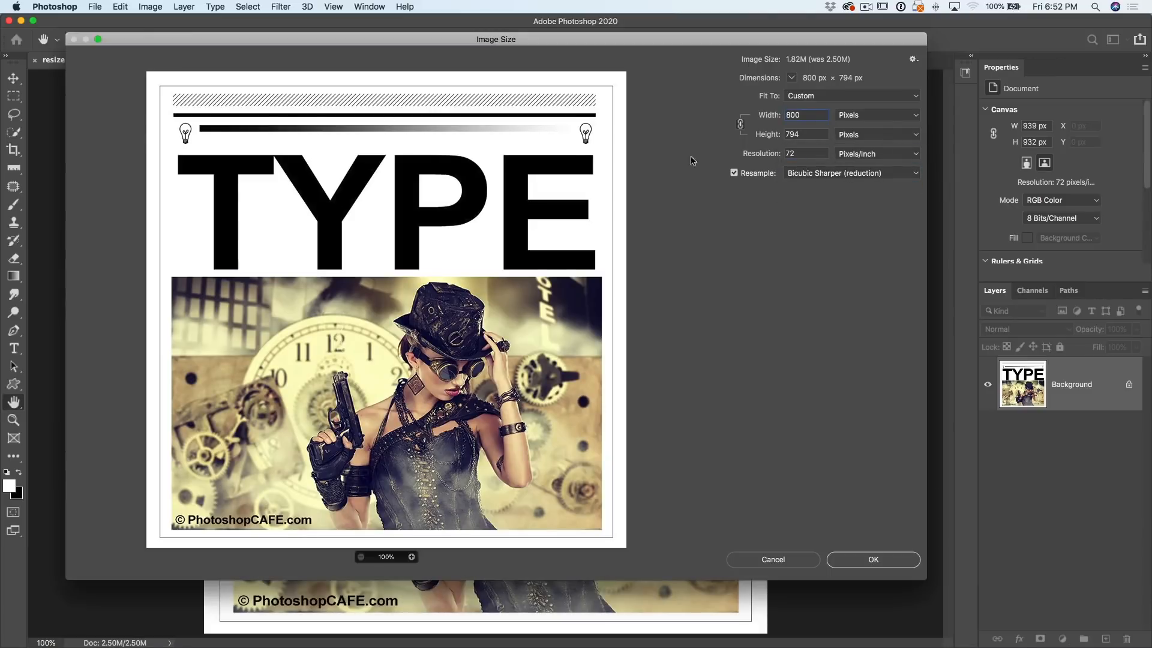
click(821, 175)
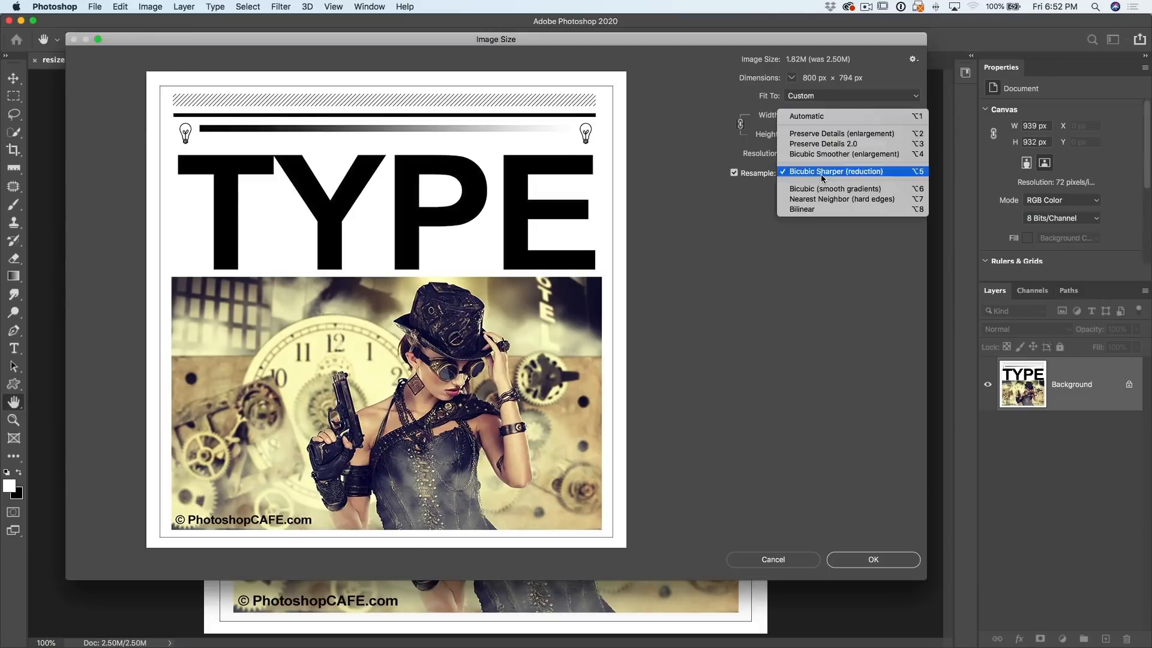
click(827, 144)
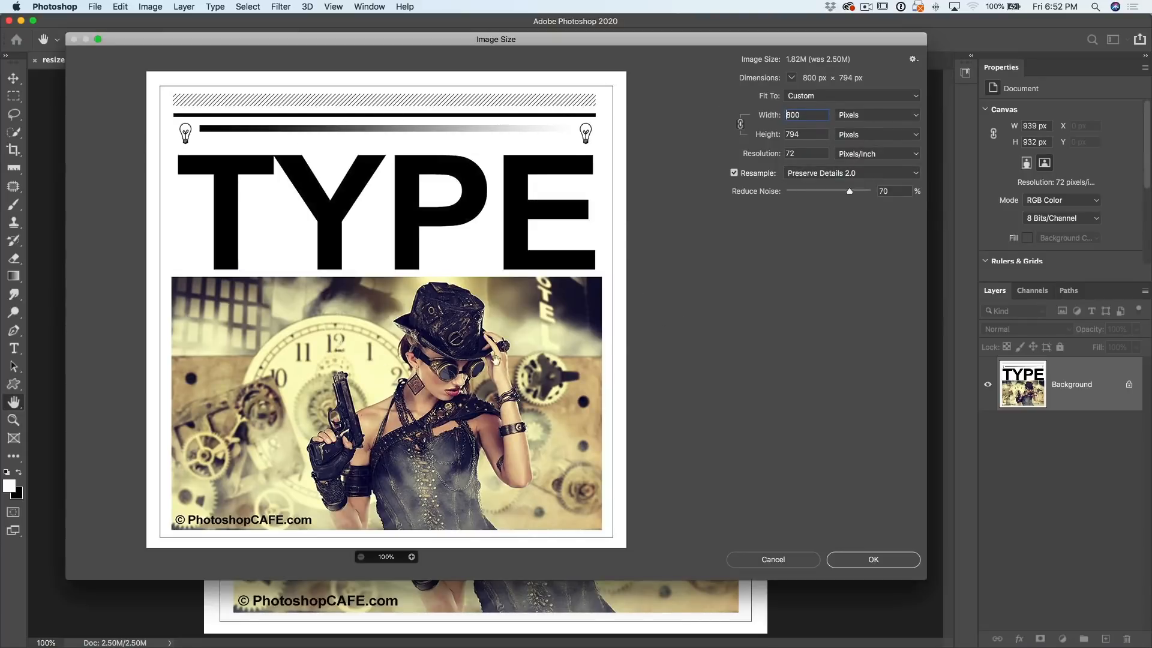
click(847, 174)
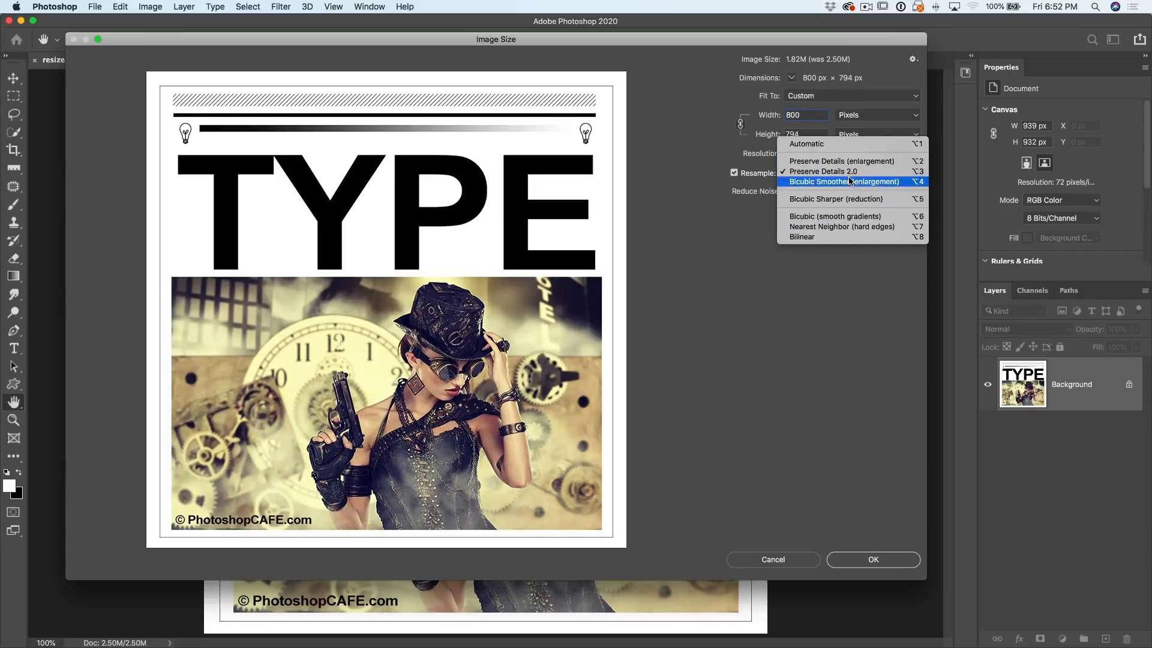
click(724, 243)
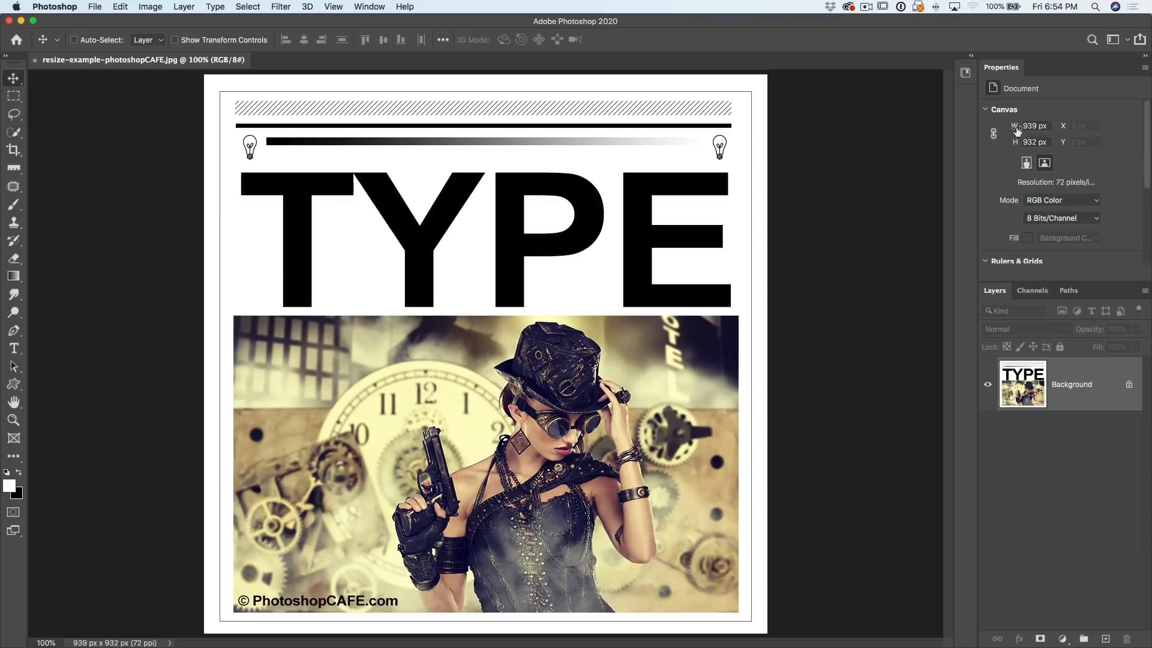
Step: Set the canvas height of the TYPE document to 939 px without linking it to the width
click(995, 133)
click(1033, 143)
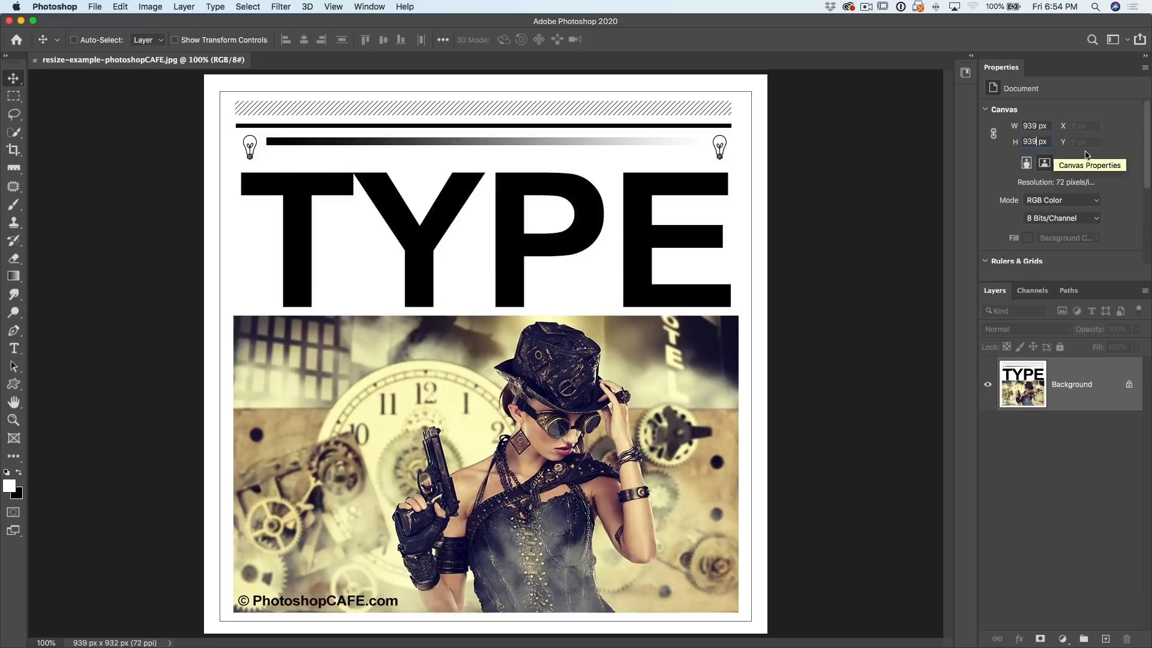
key(super+a)
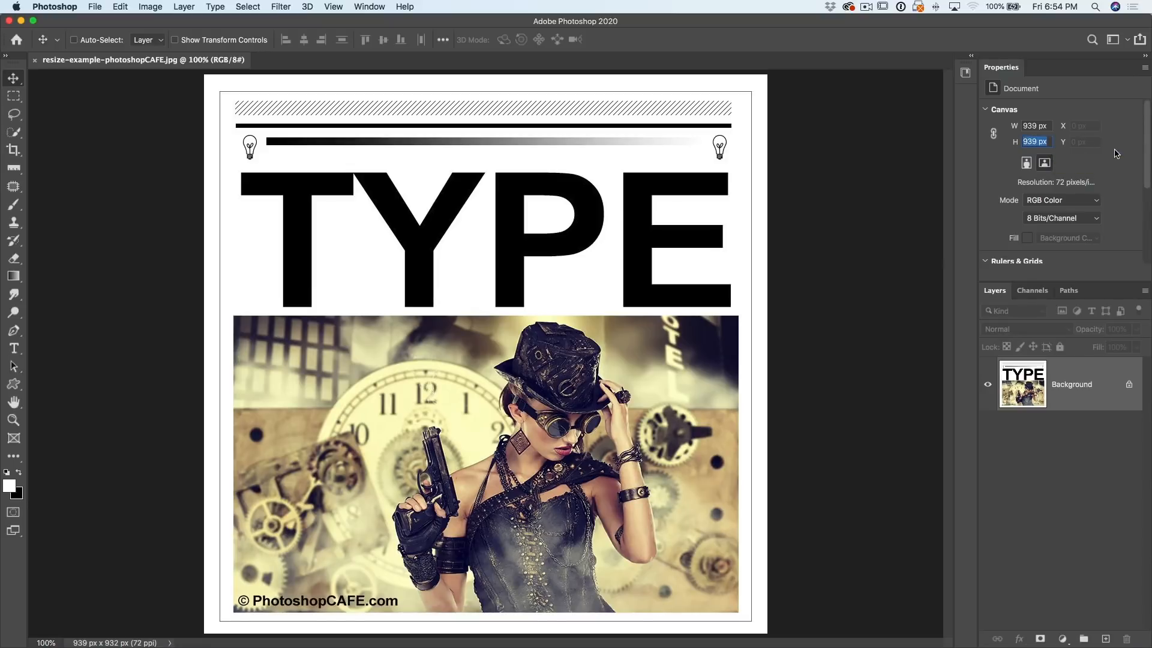
key(Return)
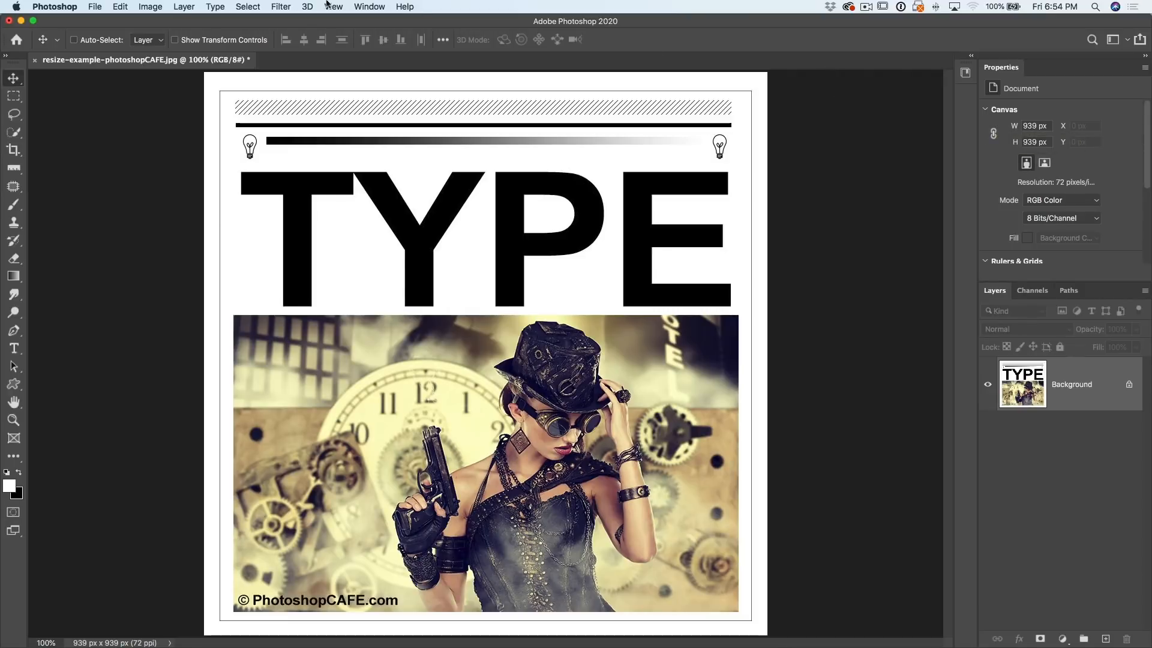
Step: Try an Image Size reduction of the square TYPE document to a width of 800 pixels, and cancel it
click(157, 6)
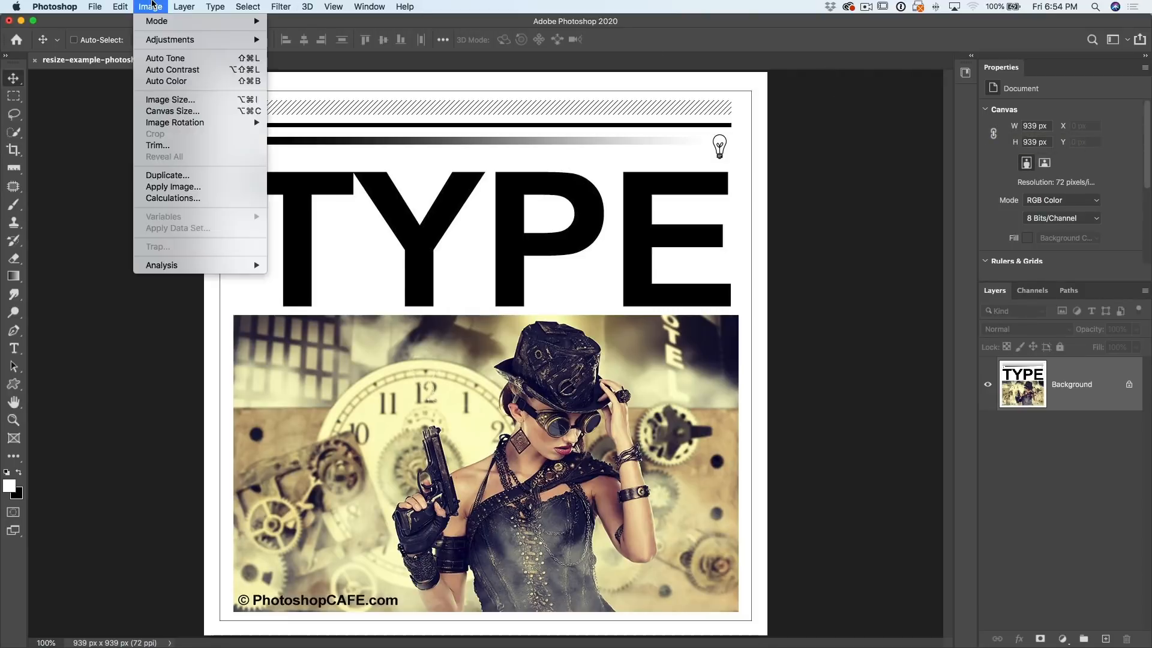
click(176, 105)
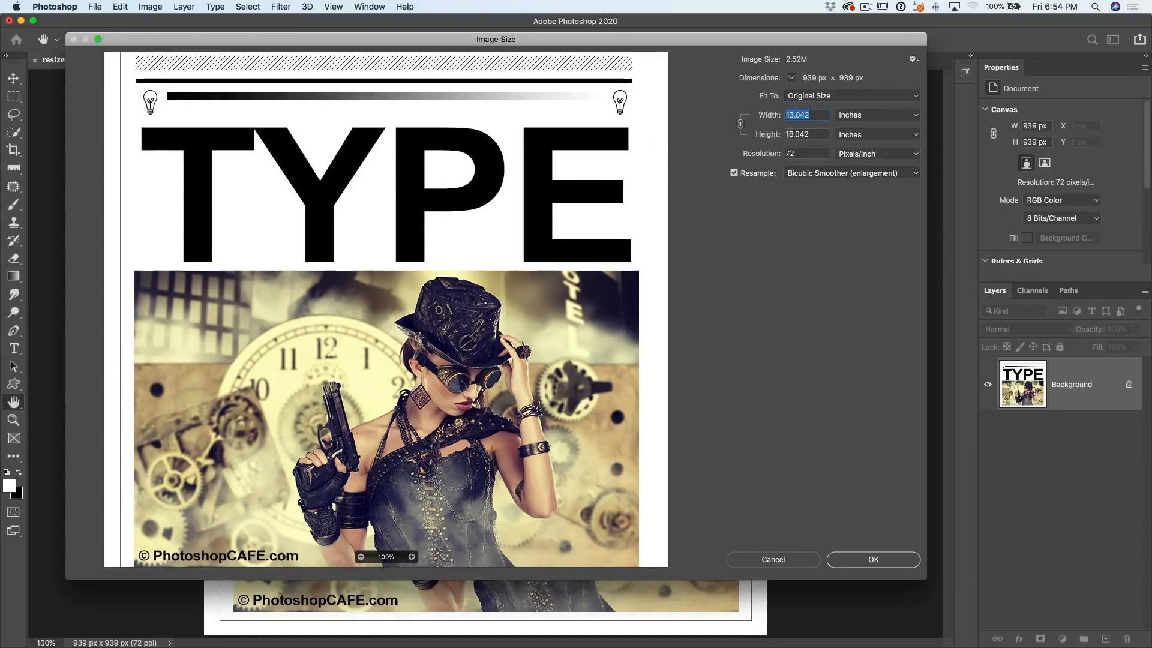
click(863, 119)
click(851, 105)
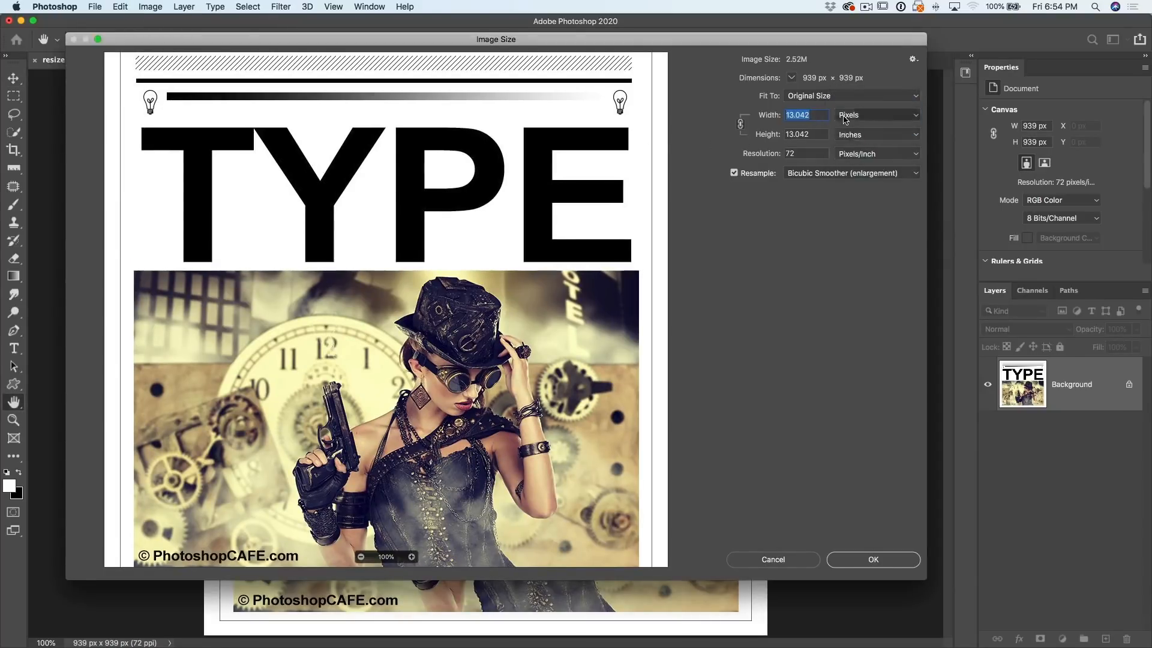
text(800)
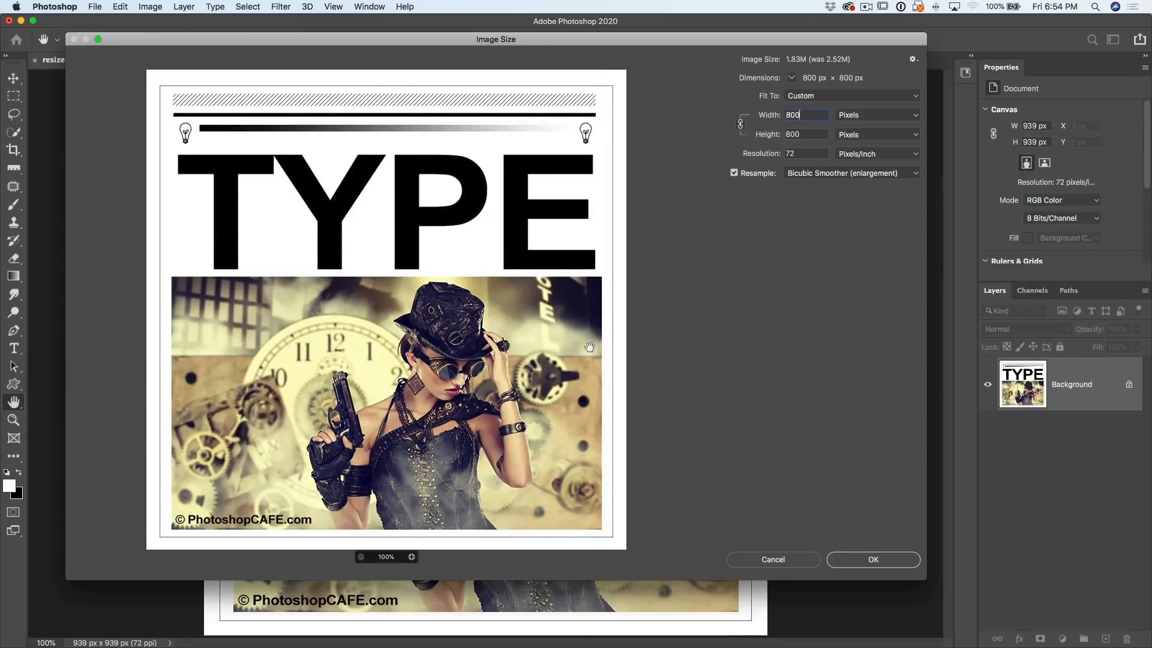
click(795, 564)
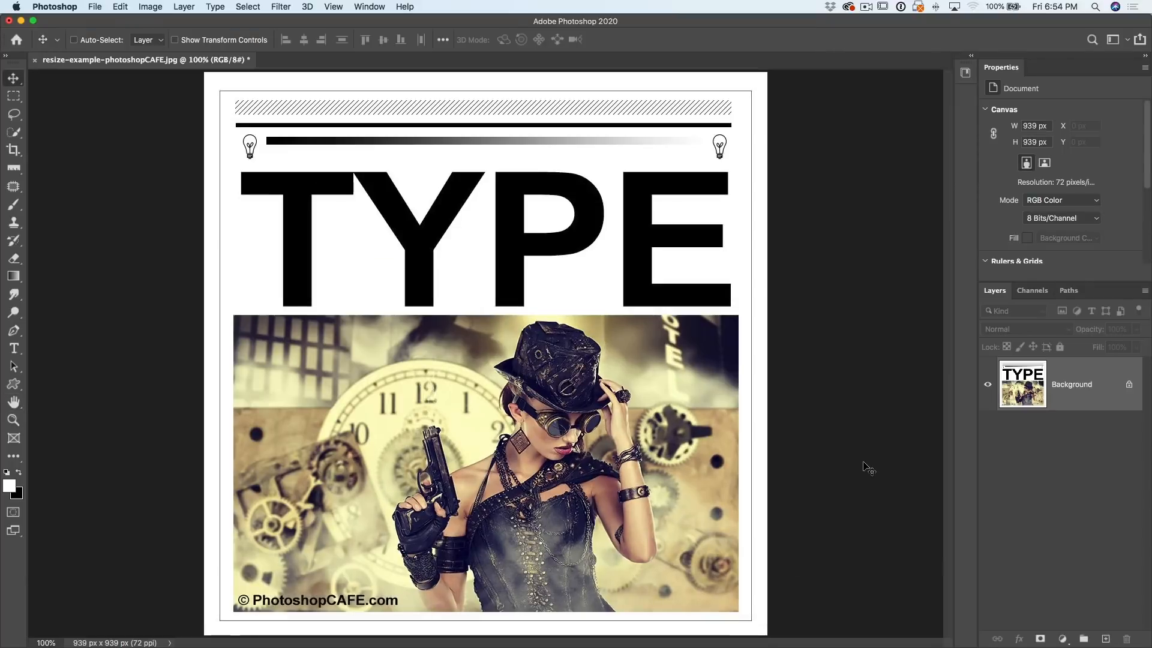
Step: Resize sunset2.tif with resampling off, trying a width of 10 inches and applying a height of 6 inches
click(95, 7)
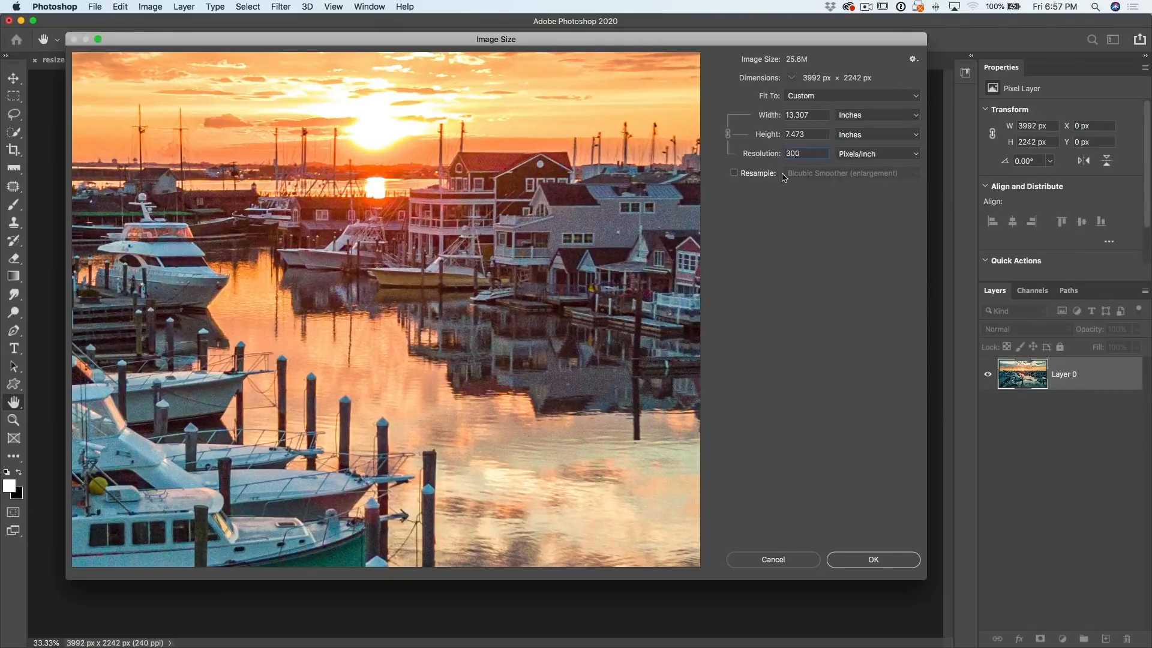
drag(821, 134, 782, 129)
text(6)
drag(822, 114, 783, 111)
text(10)
drag(812, 134, 751, 124)
text(6)
click(882, 559)
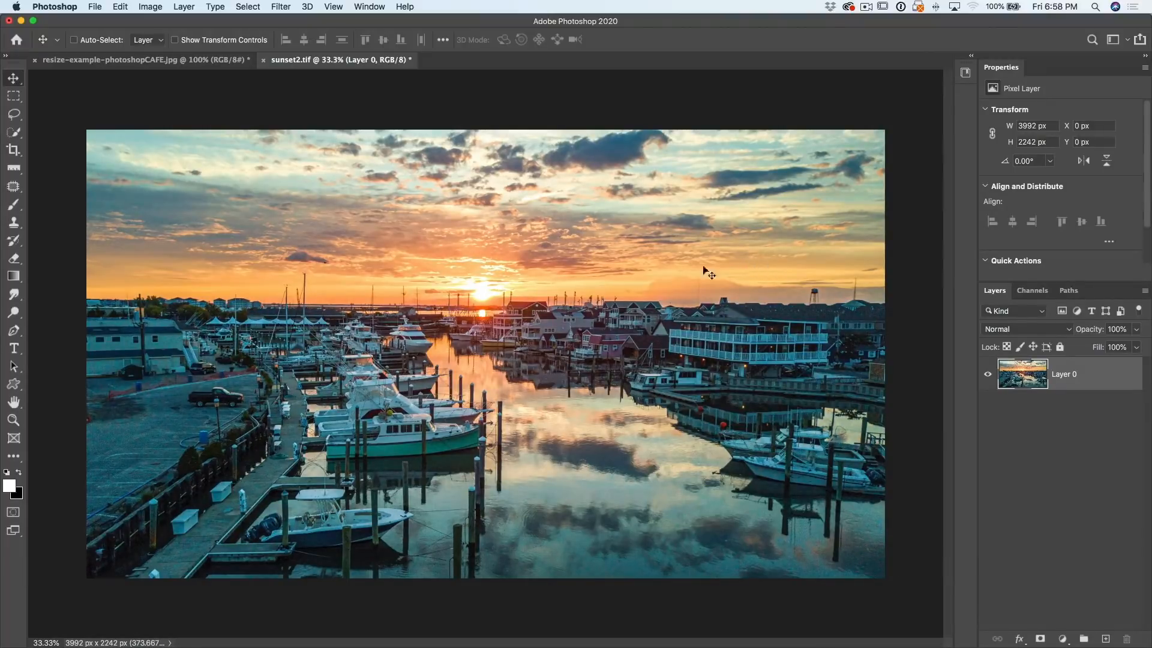
Step: Prepare the Crop tool on the sunset image with the W x H x Resolution option and px/in units
click(14, 150)
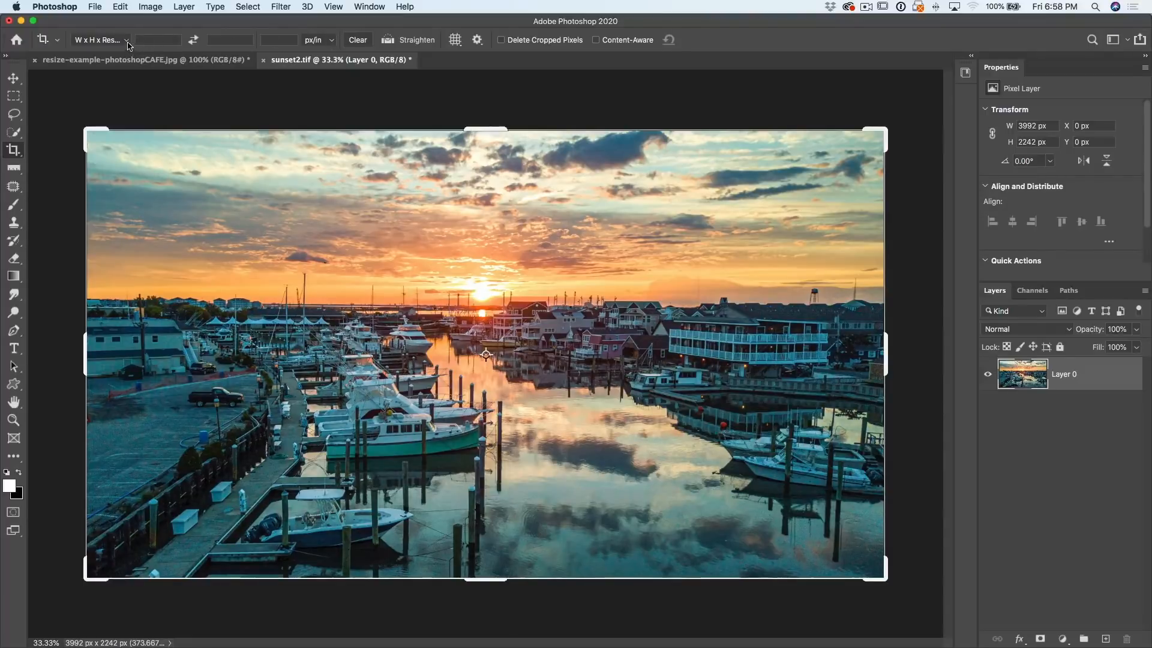
click(331, 39)
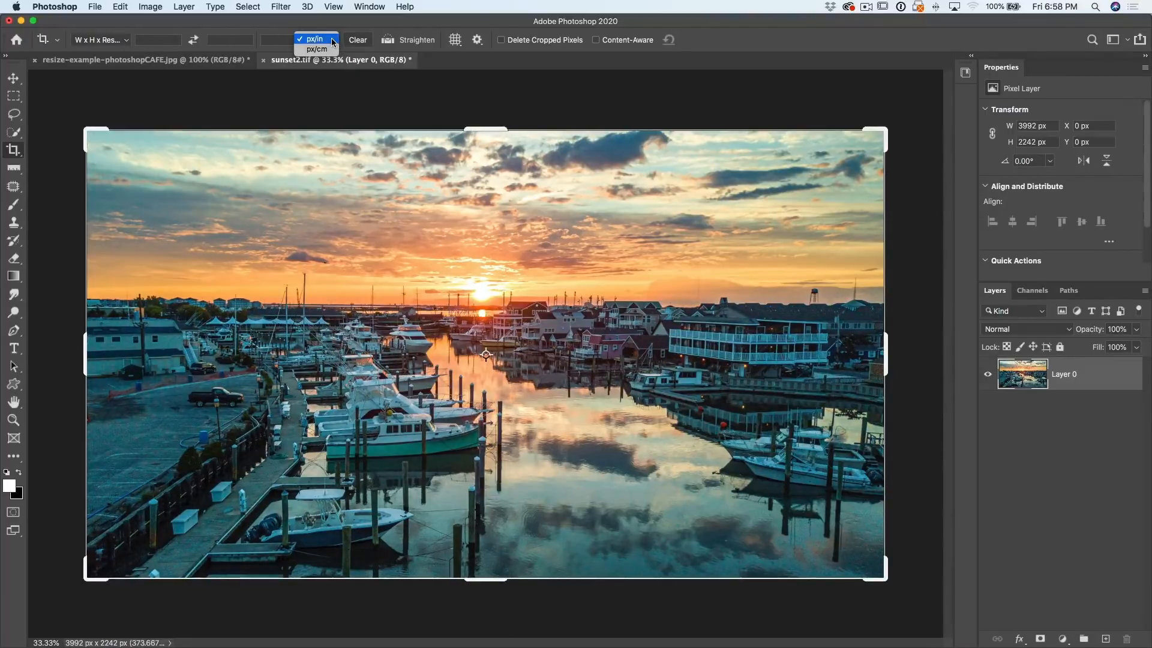
click(324, 39)
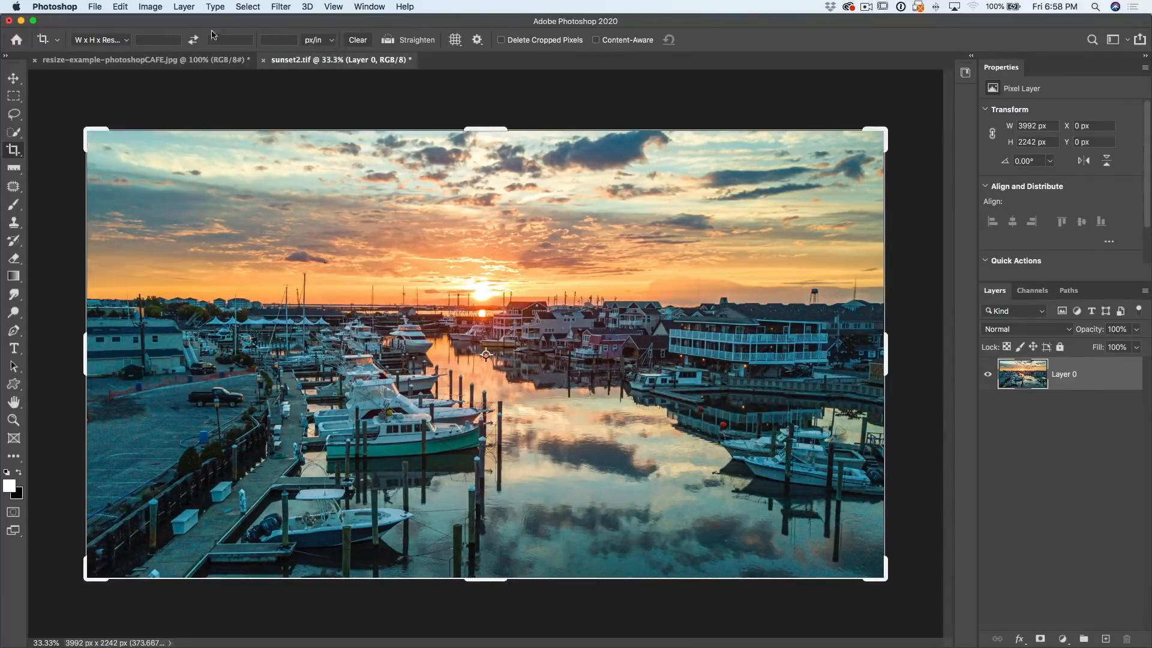
click(128, 39)
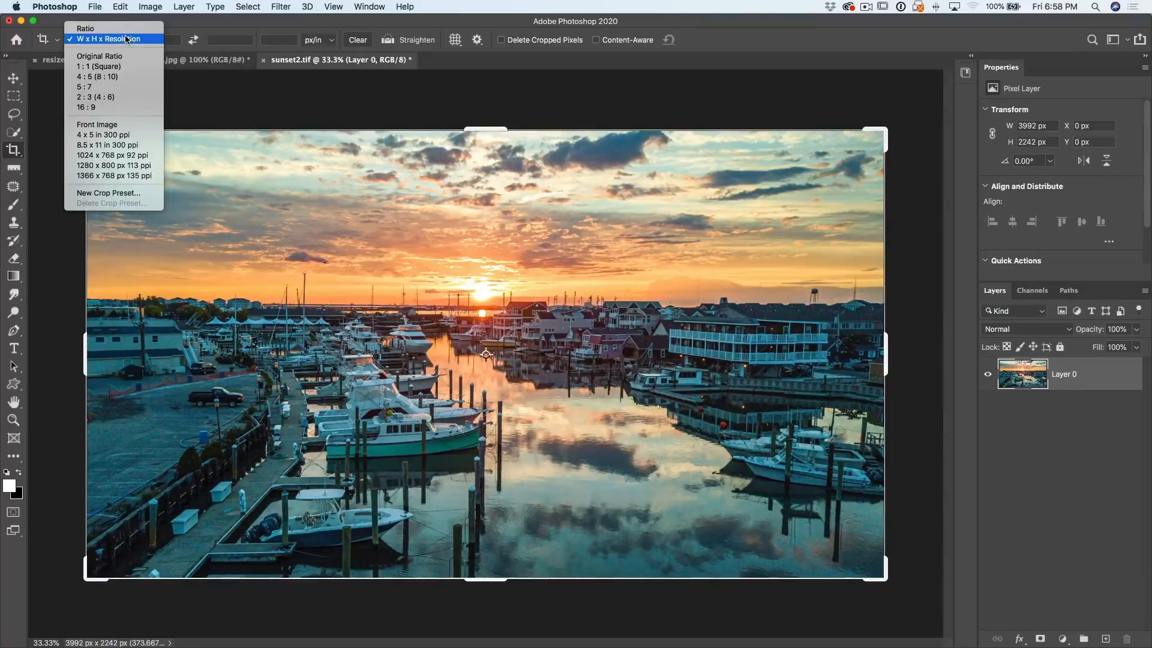
click(127, 40)
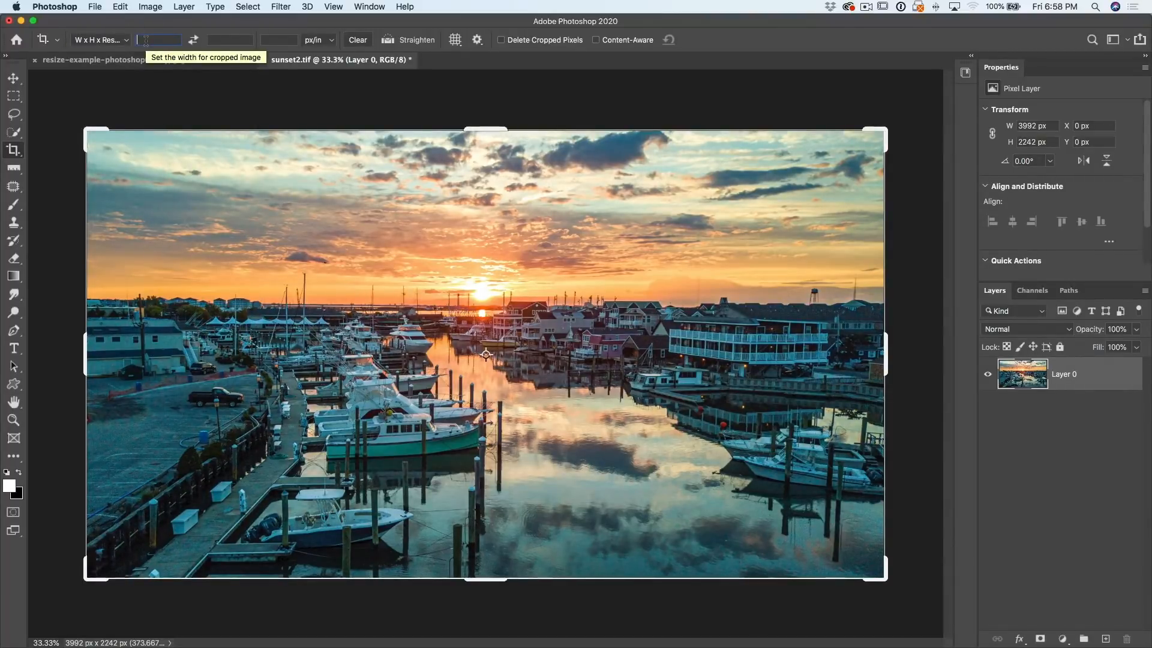
Step: Crop the sunset image to 10 in by 6 in at 300 px/in, shifting the photo slightly left within the frame
text(10)
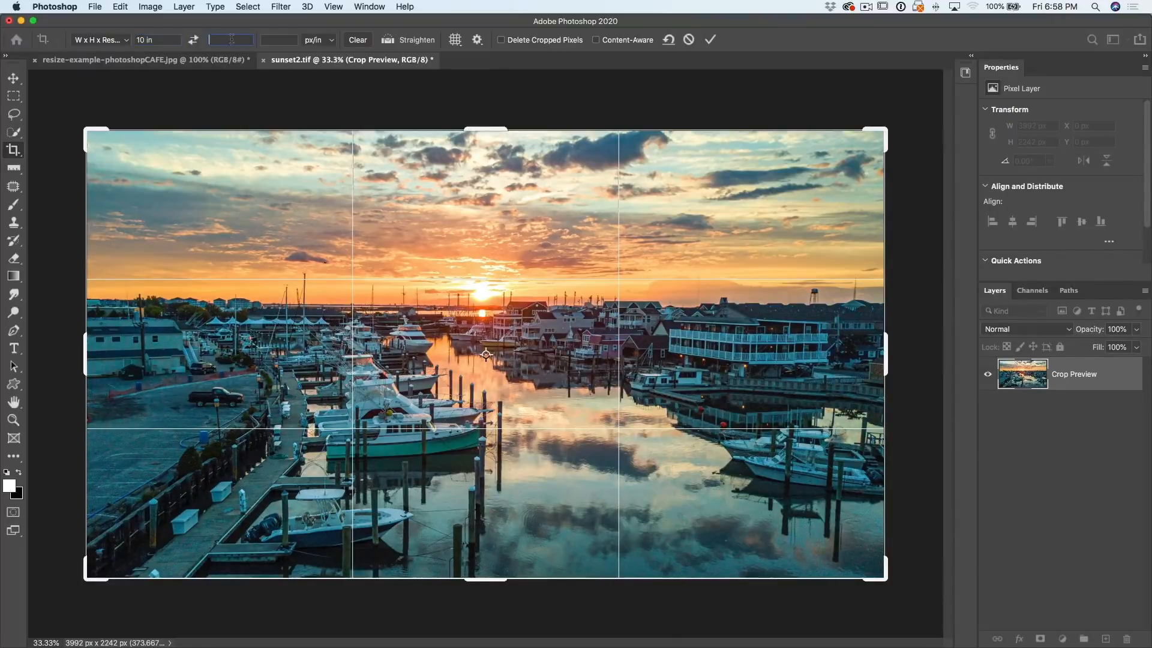
text(6)
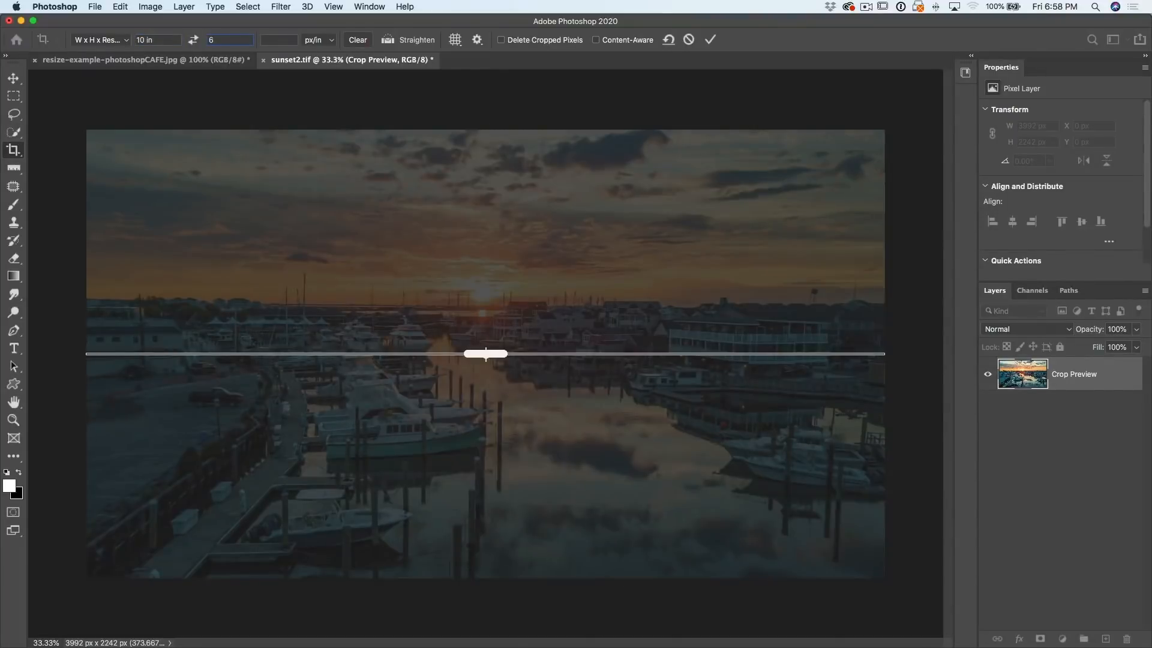
text(in)
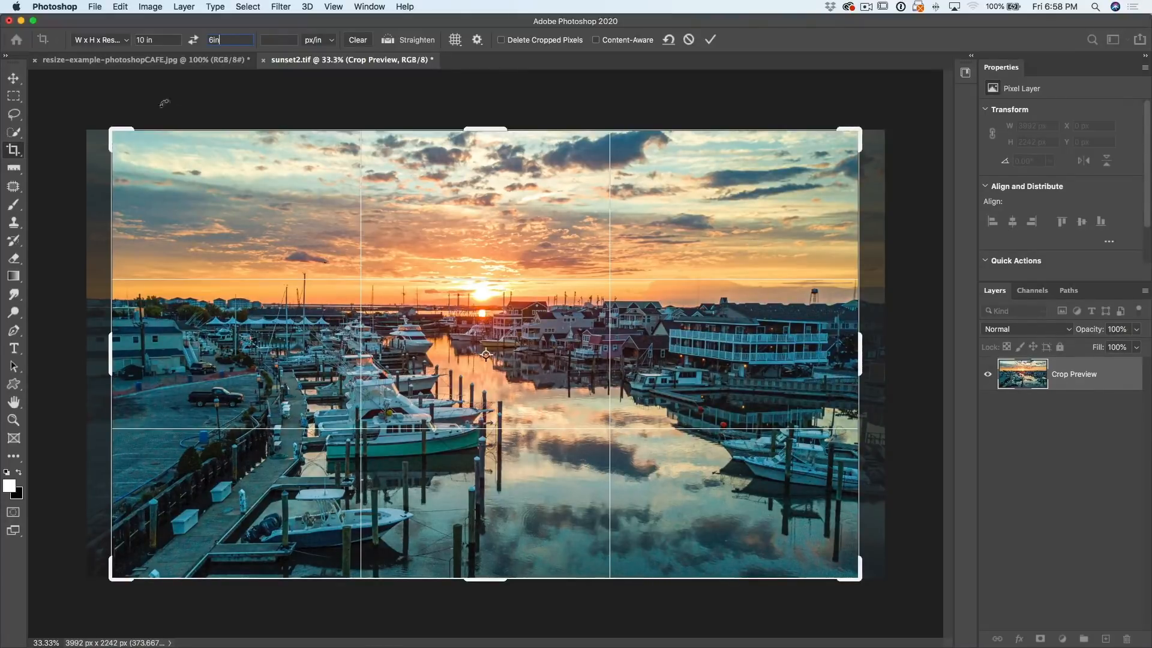
click(277, 38)
text(300)
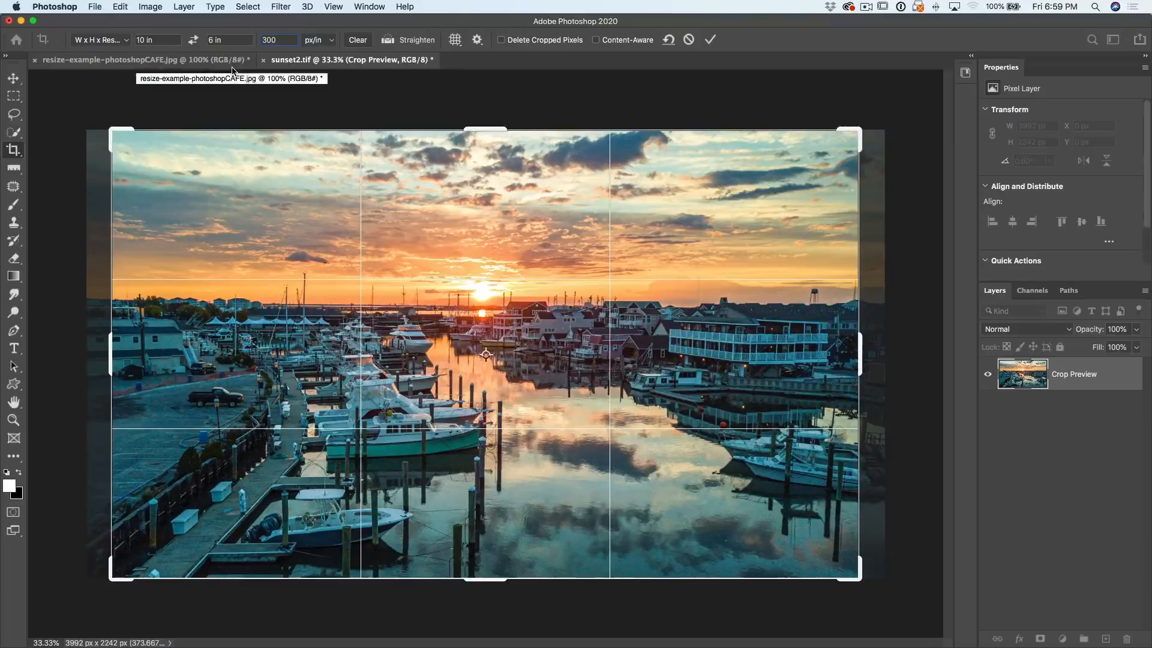
mouse_move(217, 203)
mouse_down()
mouse_move(238, 200)
mouse_move(194, 206)
mouse_up()
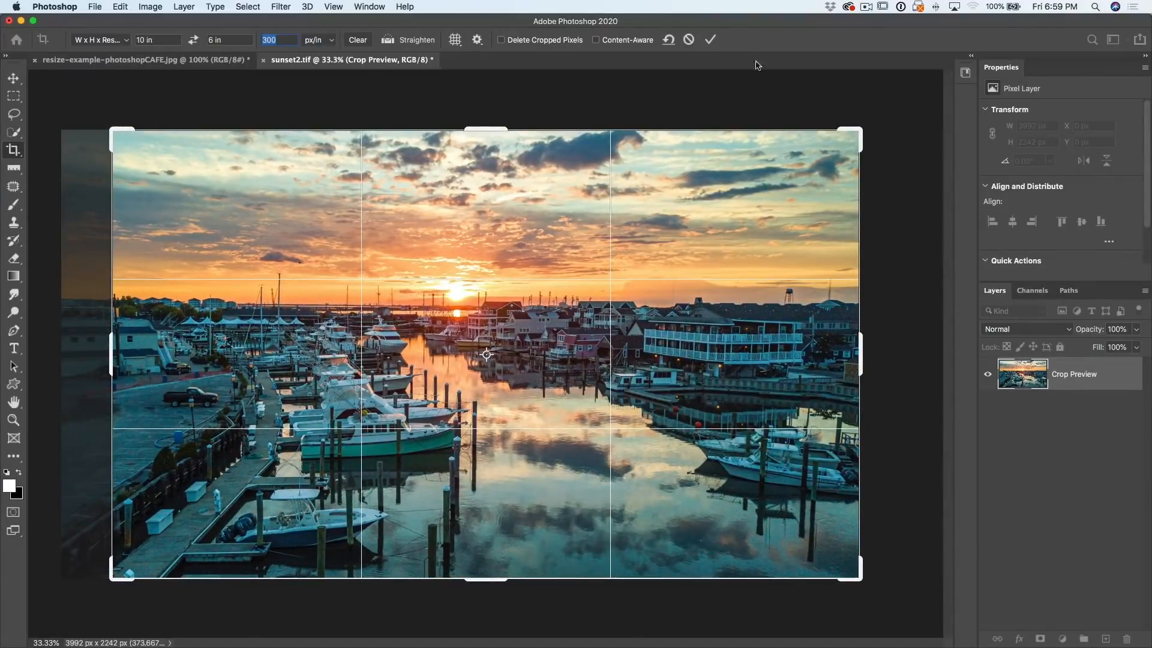
click(711, 40)
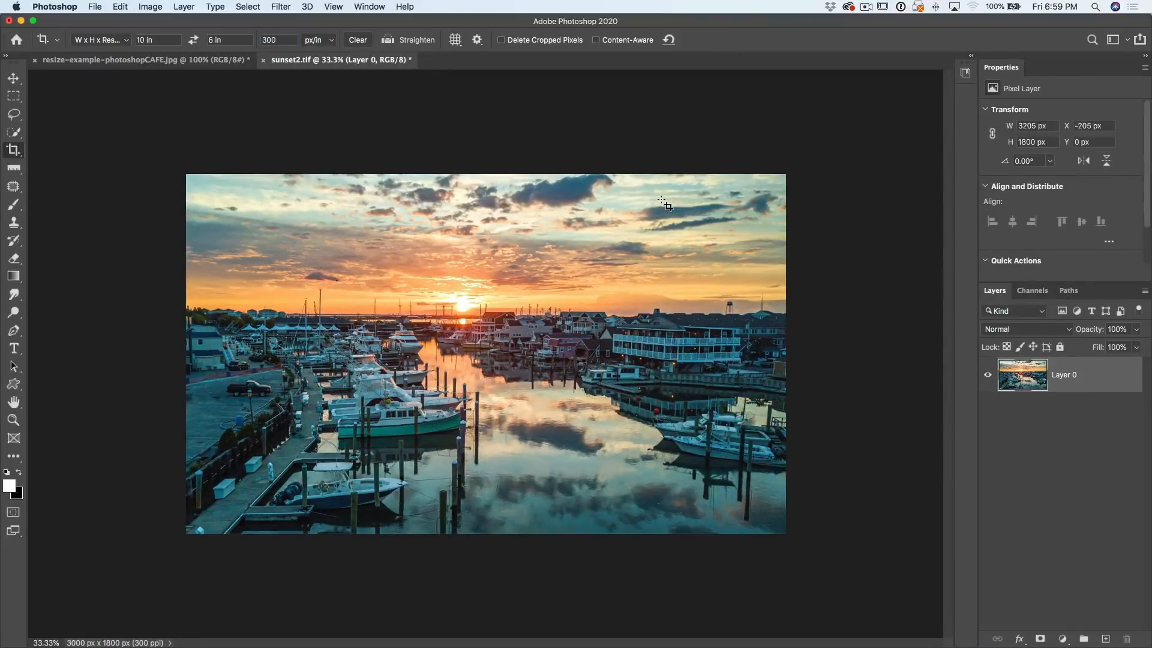
Step: Check the cropped sunset image's width, height and resolution in Image Size, and close it without changes
click(150, 6)
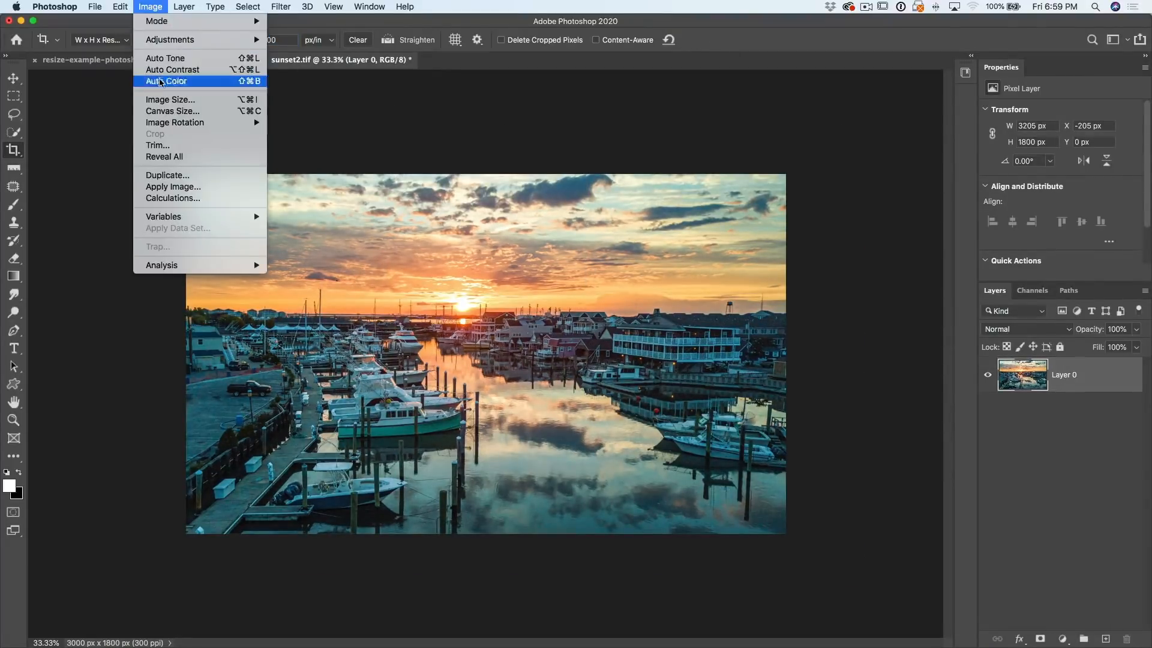
click(163, 99)
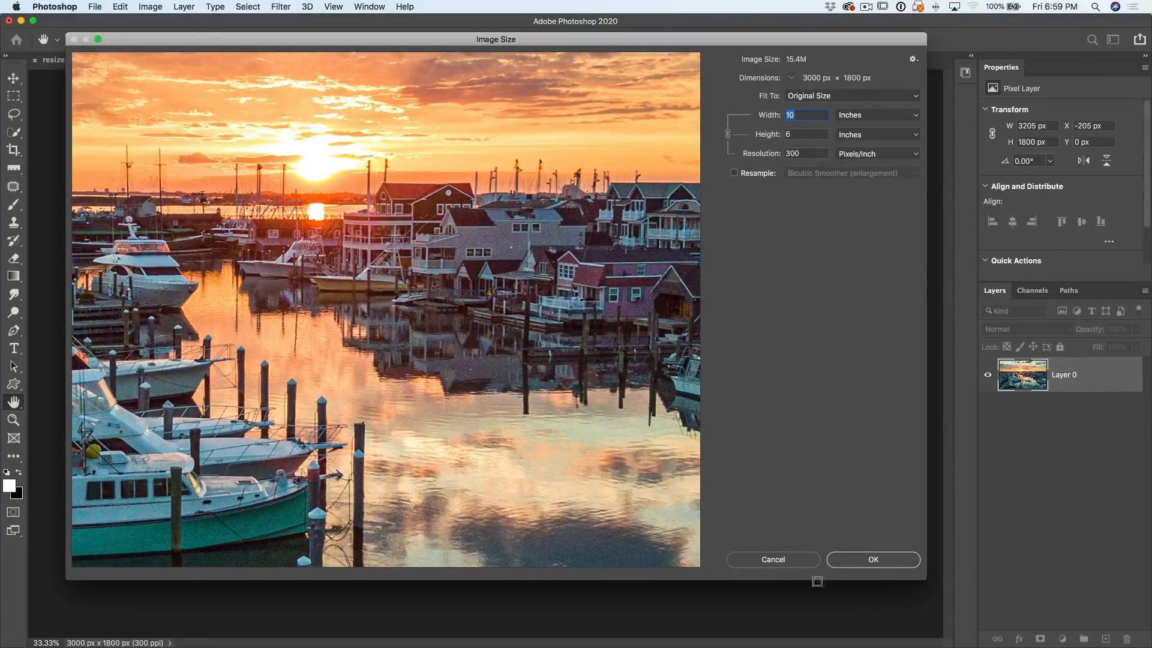
click(773, 559)
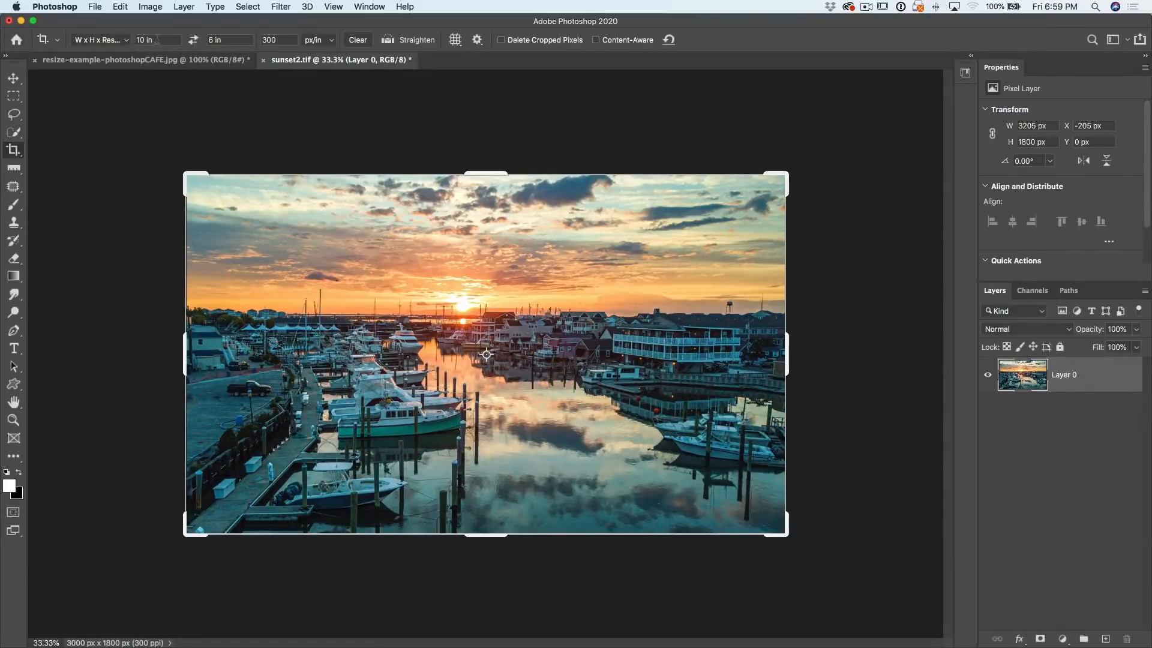
Step: Set the crop resolution to 82 px/in and apply the 10 in by 6 in crop to the sunset image
double_click(264, 39)
text(82)
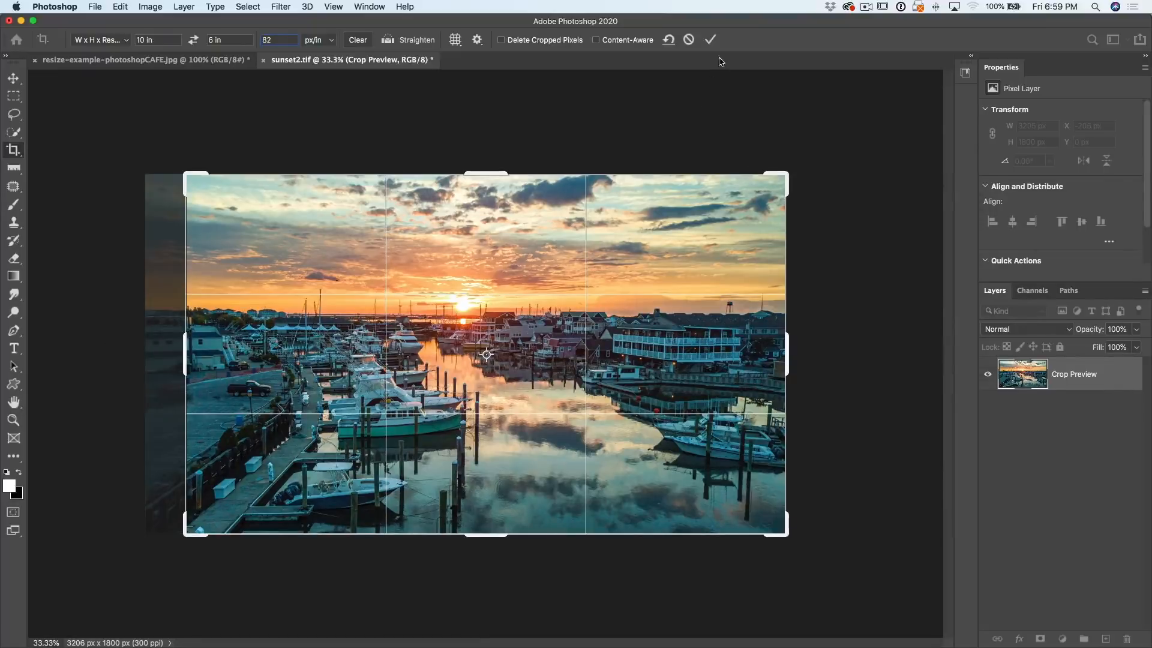
click(710, 40)
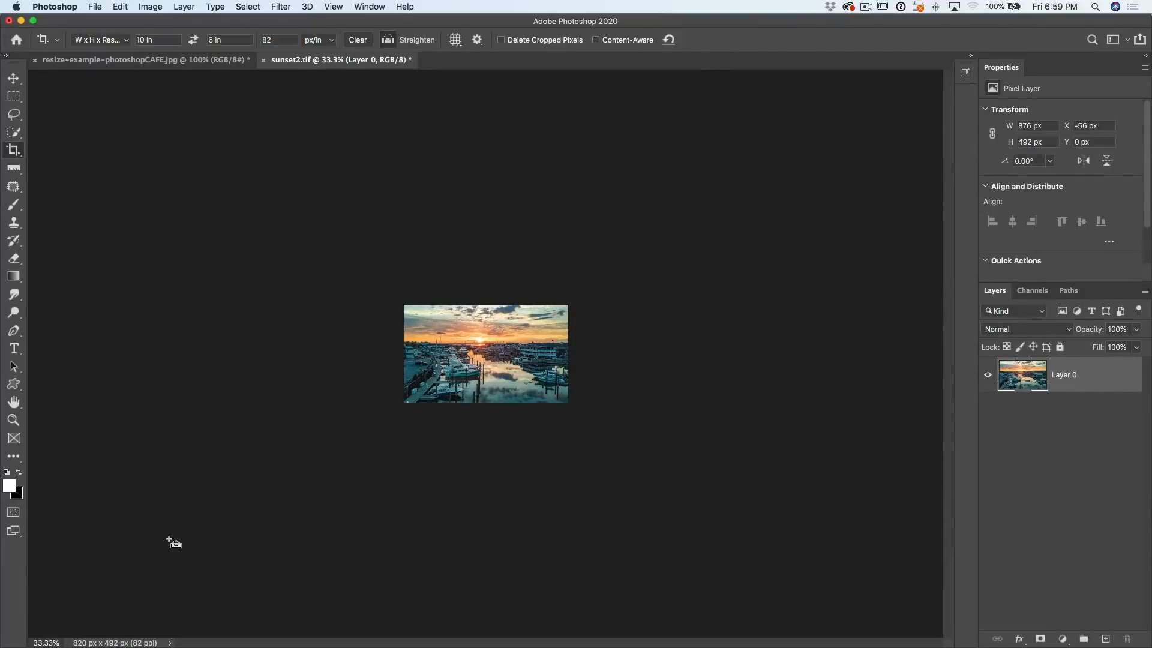
Step: View the 82 px/in crop fitted to the screen and at 100%, and undo that crop
key(super+0)
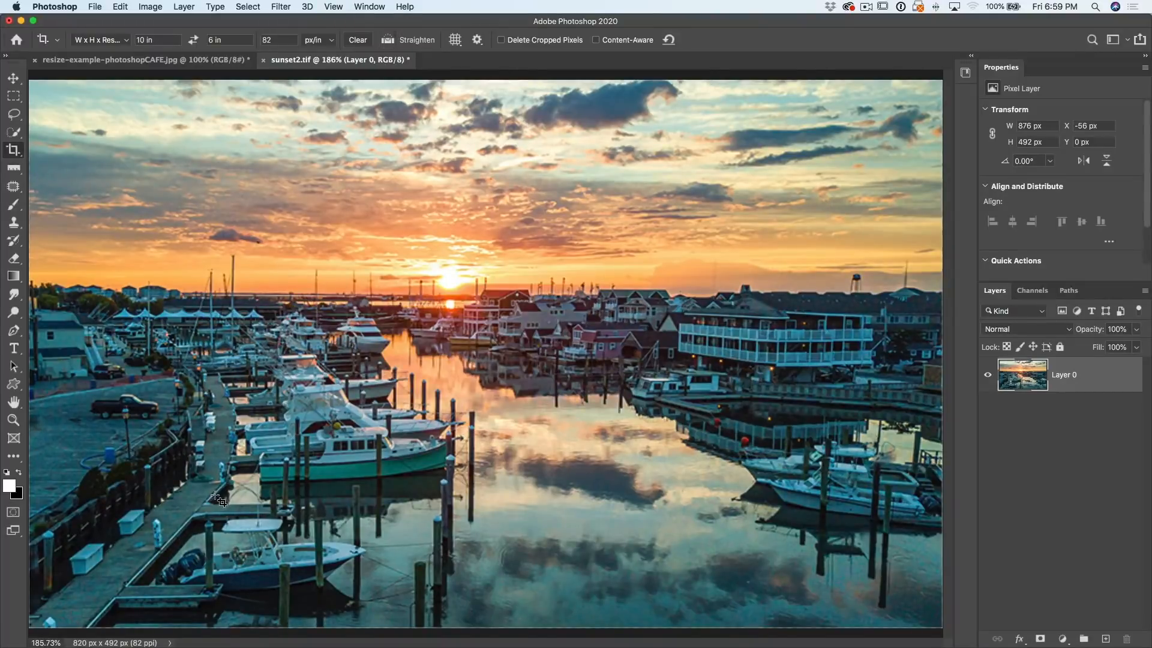
key(super+1)
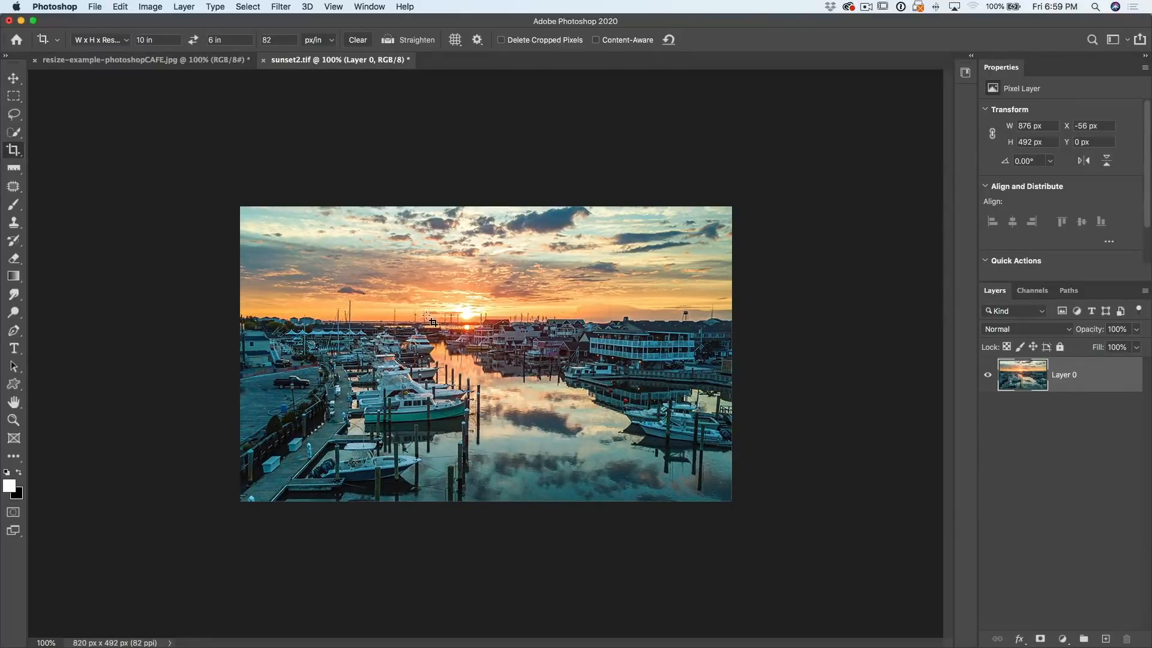
key(super+z)
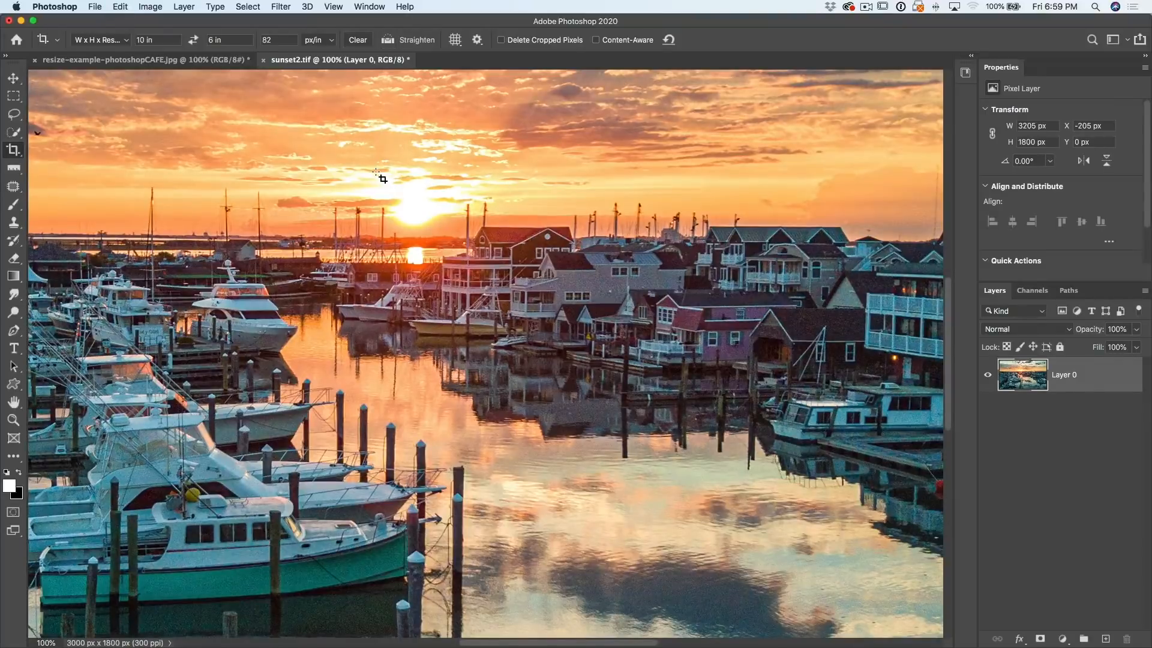
Step: Keep the W x H x Resolution crop option and set the crop size to 2000 px wide by 1500 px high
click(126, 41)
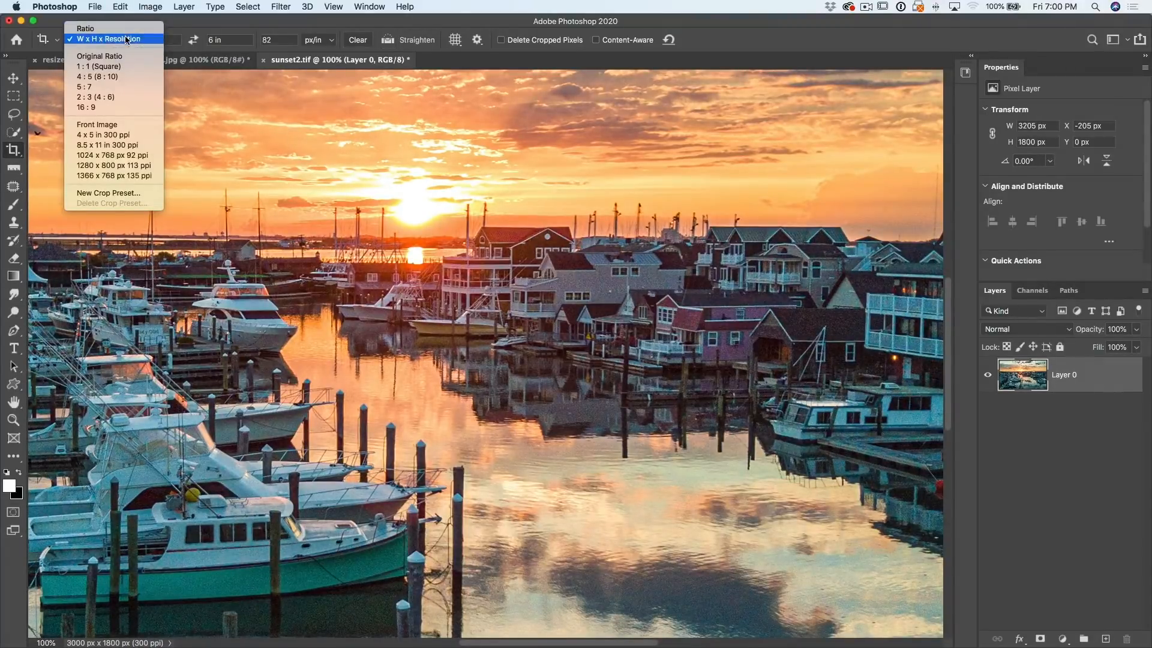
click(125, 38)
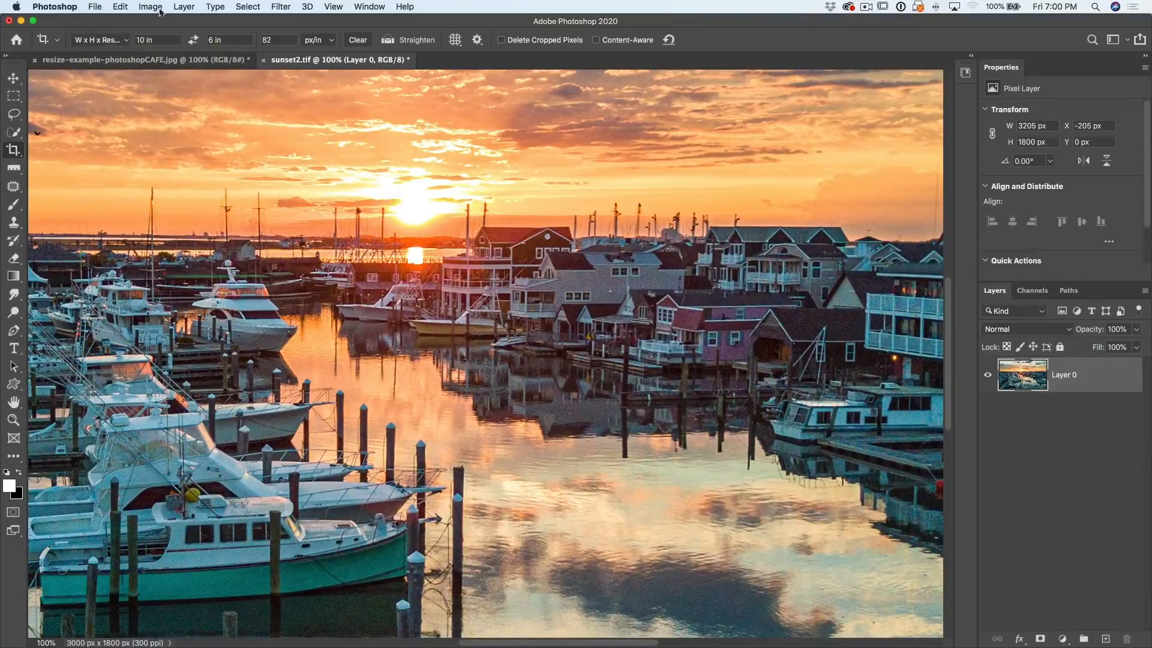
click(161, 41)
text(200)
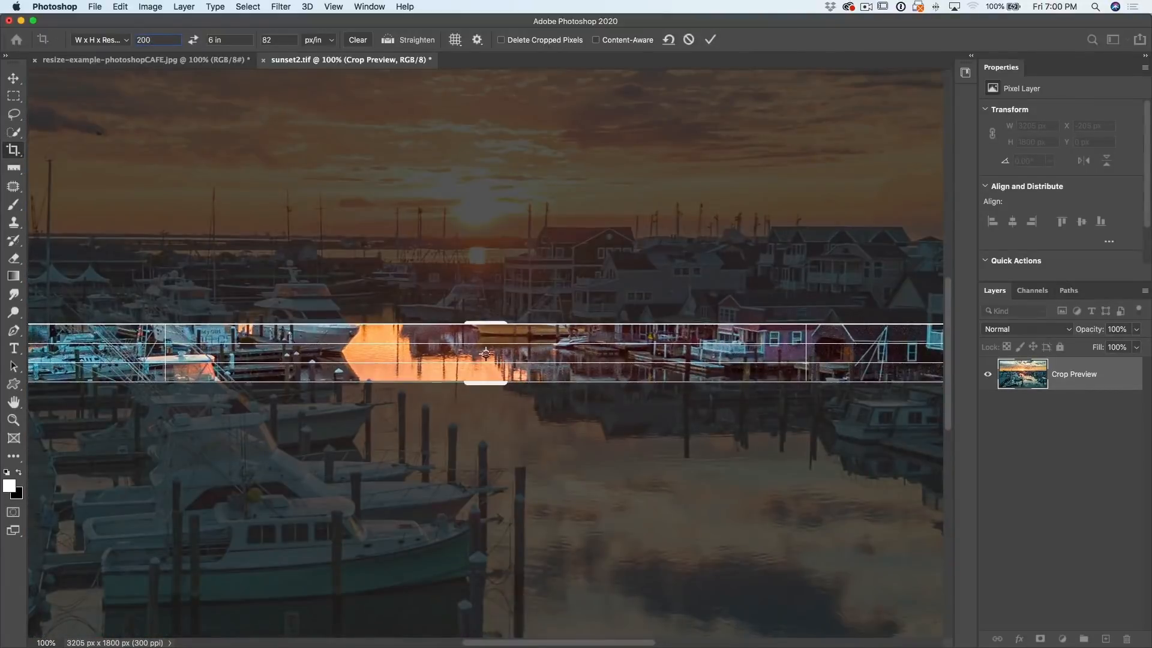
text(0)
click(205, 40)
text(1500)
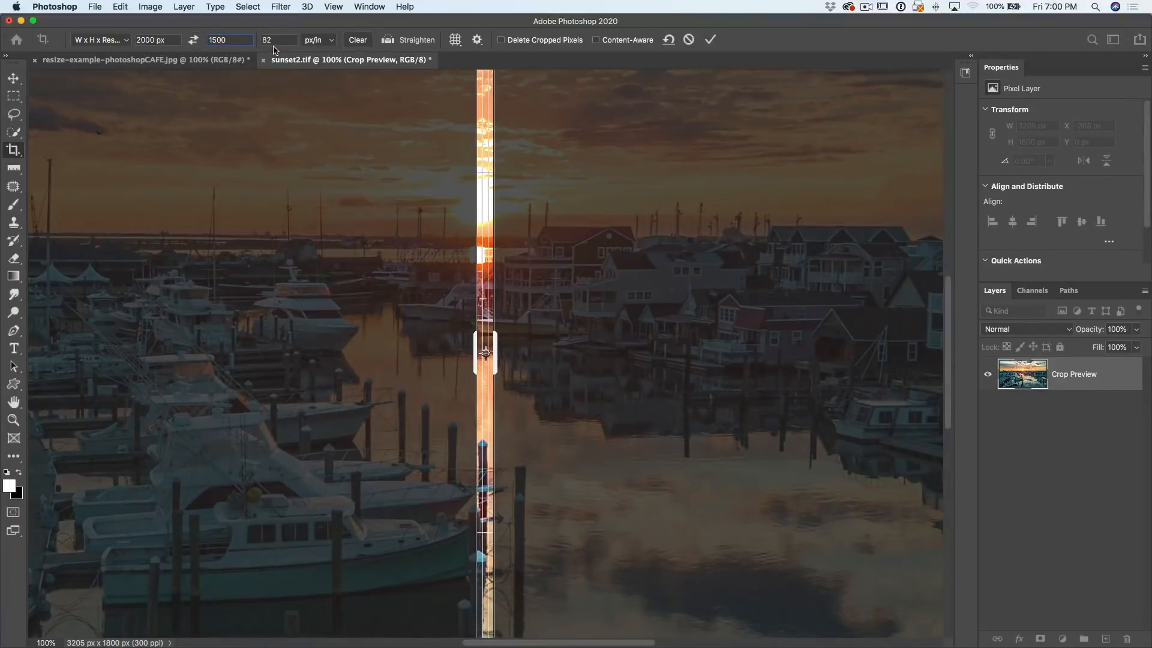
text(px)
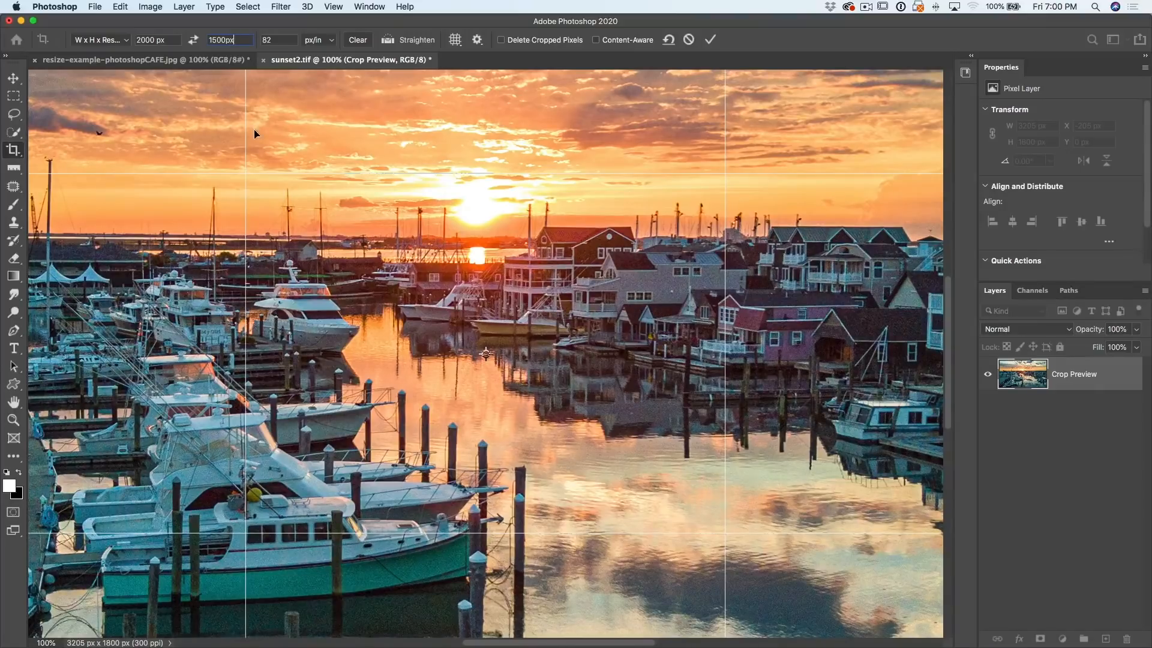
Step: Set the crop resolution to 300 px/in and apply the crop to the sunset image
scroll(317, 205, down, 4)
scroll(316, 204, down, 4)
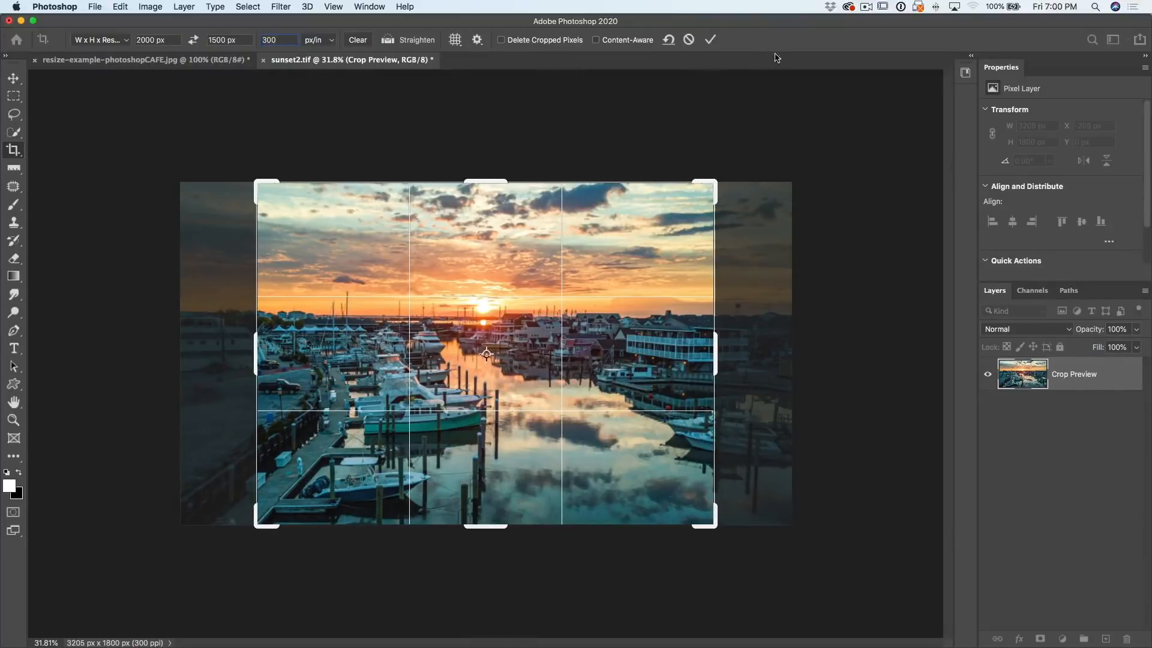
click(712, 40)
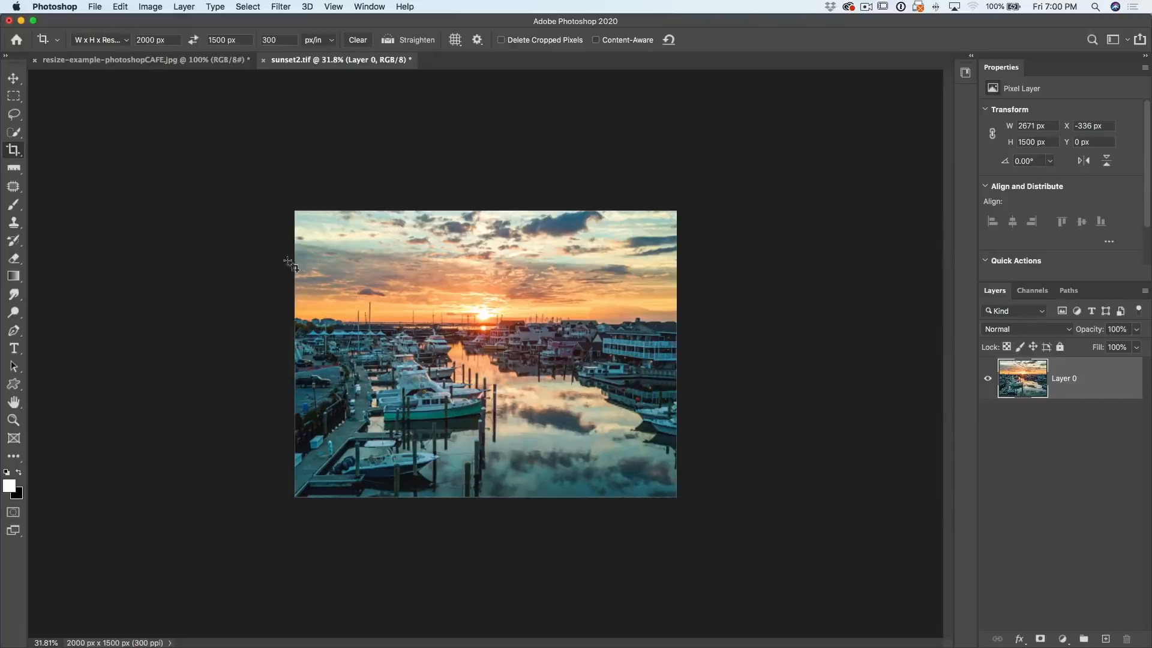